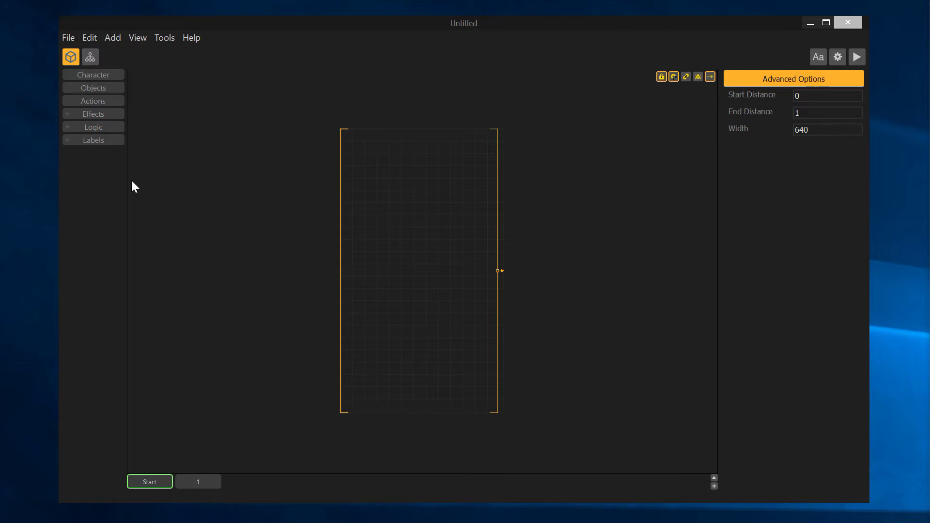
Check for software updates and dismiss the update dialog
{"action": "left_click", "coordinate": [189, 40]}
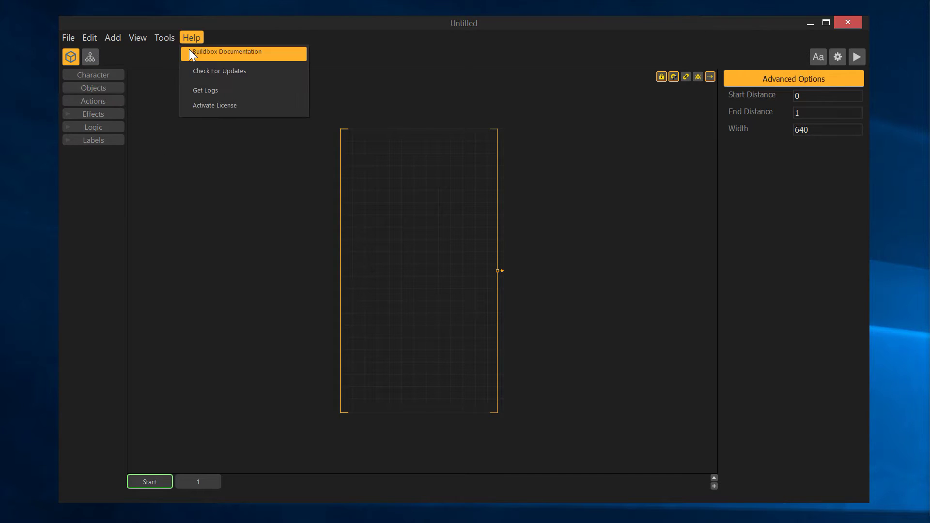
{"action": "left_click", "coordinate": [228, 77]}
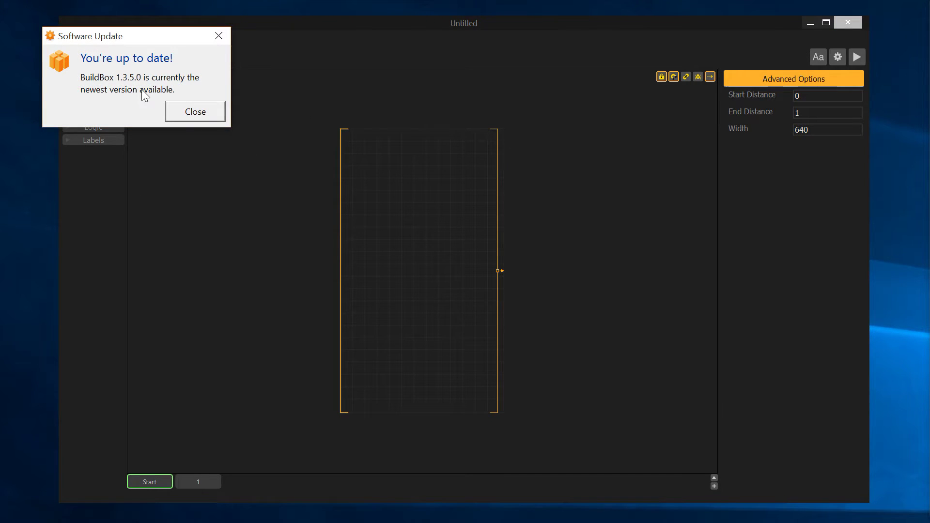
{"action": "left_click", "coordinate": [195, 113]}
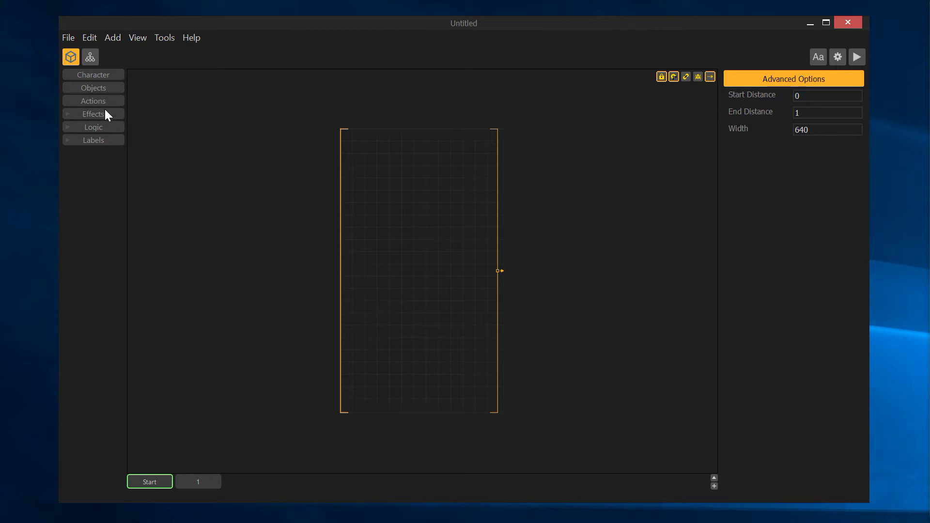
Look through the Light, Trail and Flag effects and the Transform logic item in the asset categories
{"action": "left_click", "coordinate": [68, 113]}
{"action": "left_click", "coordinate": [96, 144]}
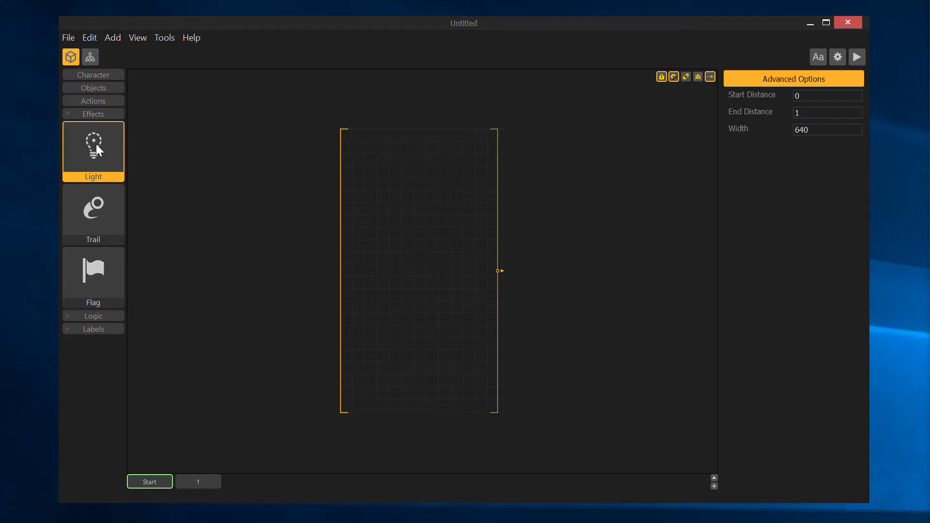
{"action": "left_click", "coordinate": [104, 200]}
{"action": "left_click", "coordinate": [100, 271]}
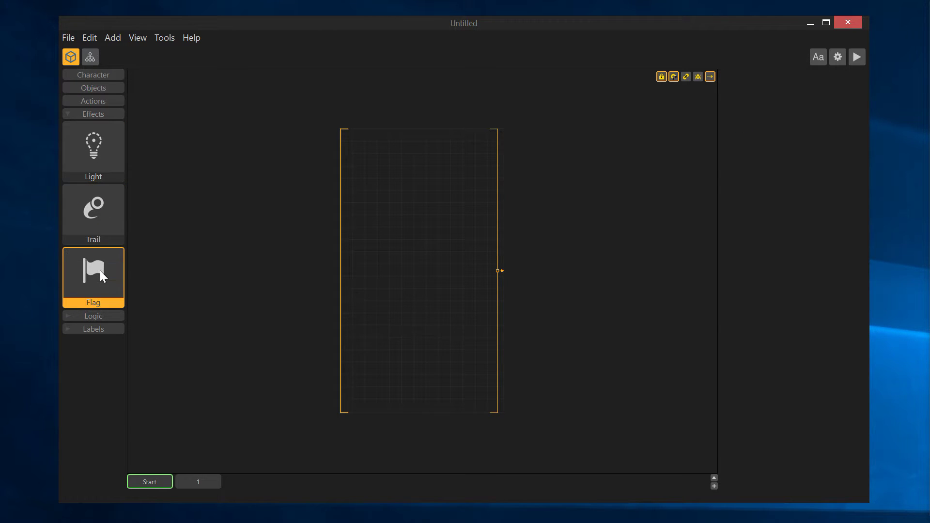
{"action": "left_click", "coordinate": [98, 210]}
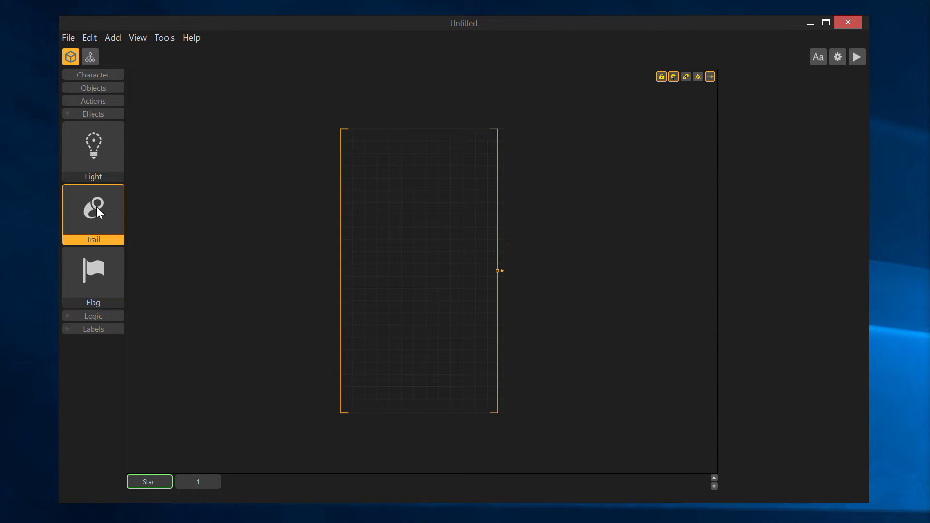
{"action": "left_click", "coordinate": [72, 115]}
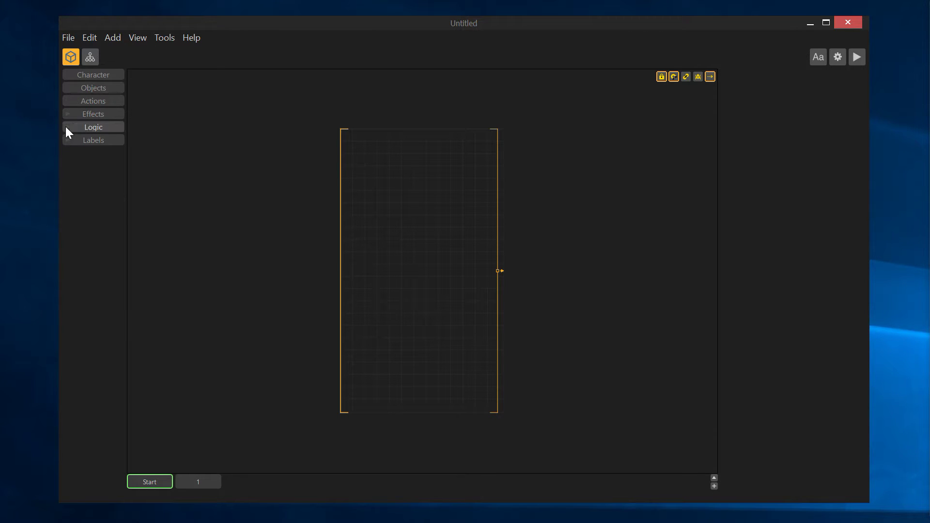
{"action": "left_click", "coordinate": [66, 126]}
{"action": "mouse_move", "coordinate": [93, 171]}
{"action": "left_mouse_down"}
{"action": "mouse_move", "coordinate": [264, 217]}
{"action": "mouse_move", "coordinate": [89, 161]}
{"action": "mouse_move", "coordinate": [101, 180]}
{"action": "left_mouse_up"}
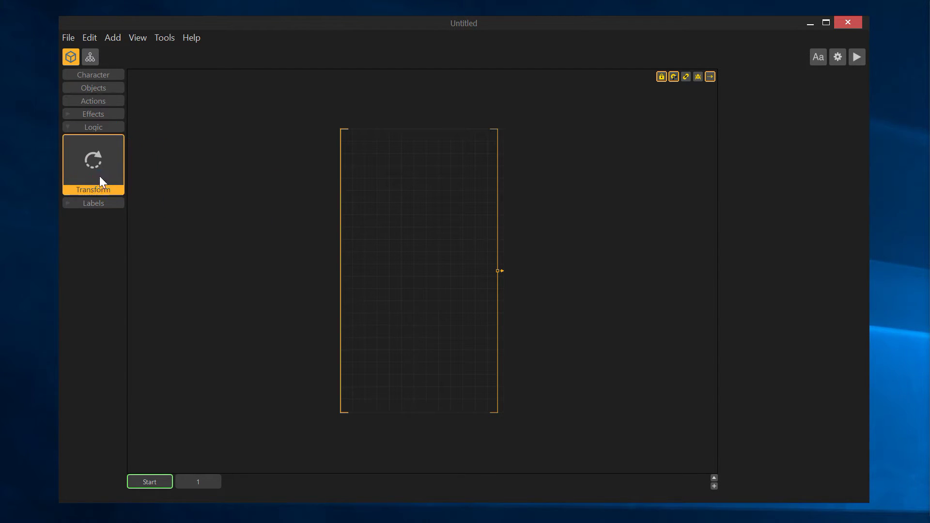
{"action": "left_click", "coordinate": [67, 130]}
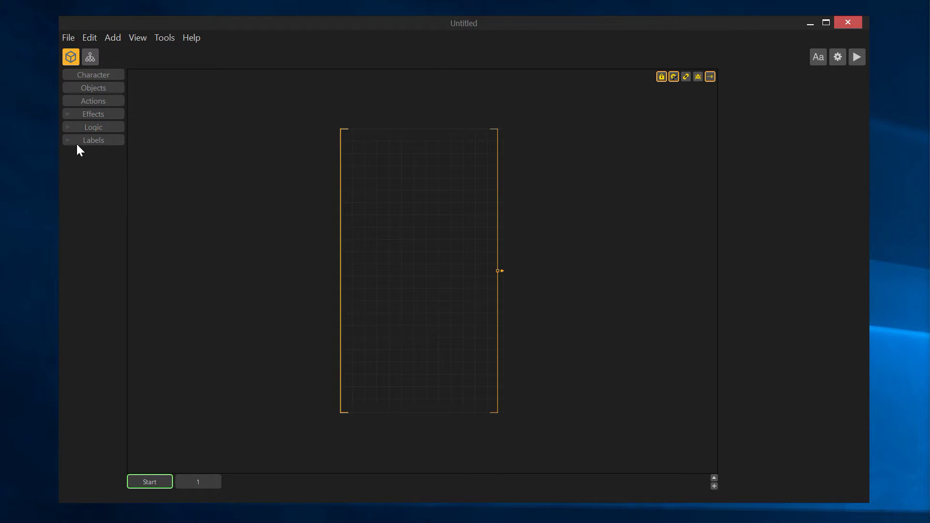
Examine the Default Font label's options and its Font Builder, and collapse the Labels category
{"action": "left_click", "coordinate": [66, 140]}
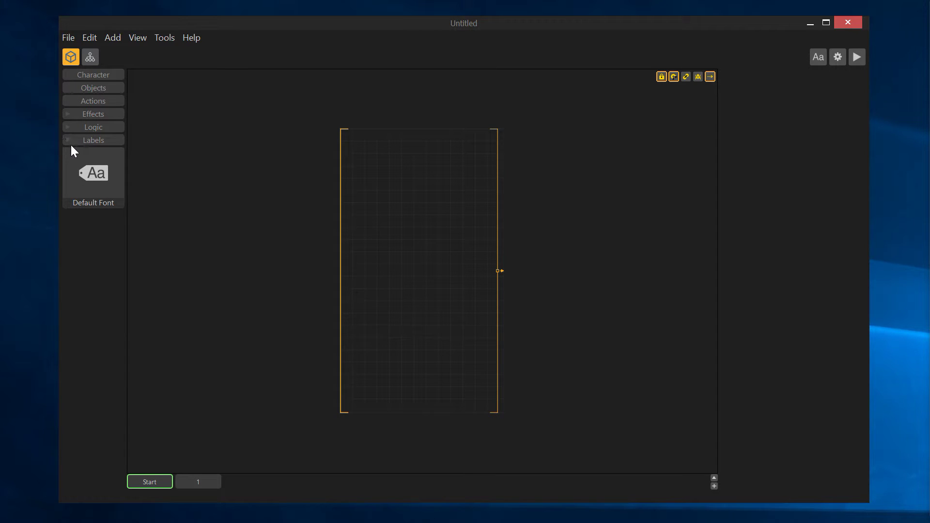
{"action": "mouse_move", "coordinate": [88, 182]}
{"action": "left_mouse_down"}
{"action": "mouse_move", "coordinate": [402, 202]}
{"action": "mouse_move", "coordinate": [43, 179]}
{"action": "mouse_move", "coordinate": [80, 178]}
{"action": "left_mouse_up"}
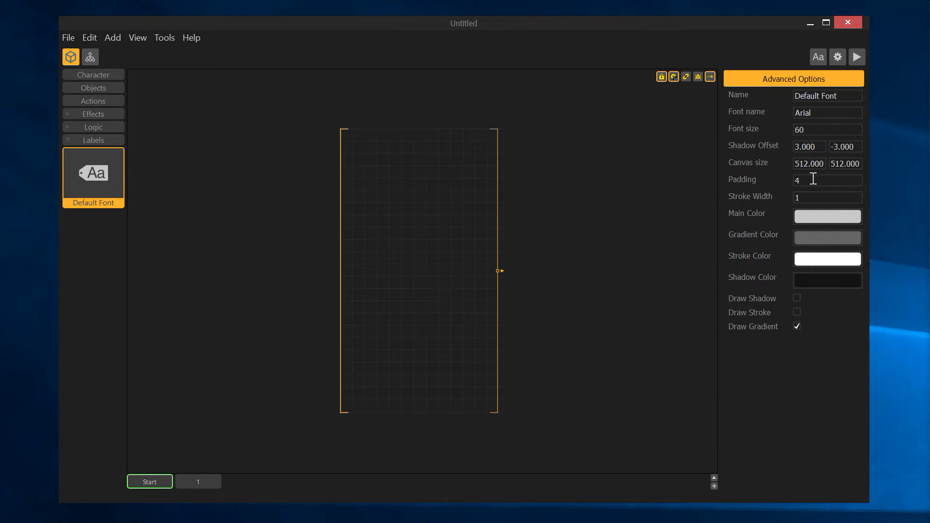
{"action": "left_click", "coordinate": [819, 58]}
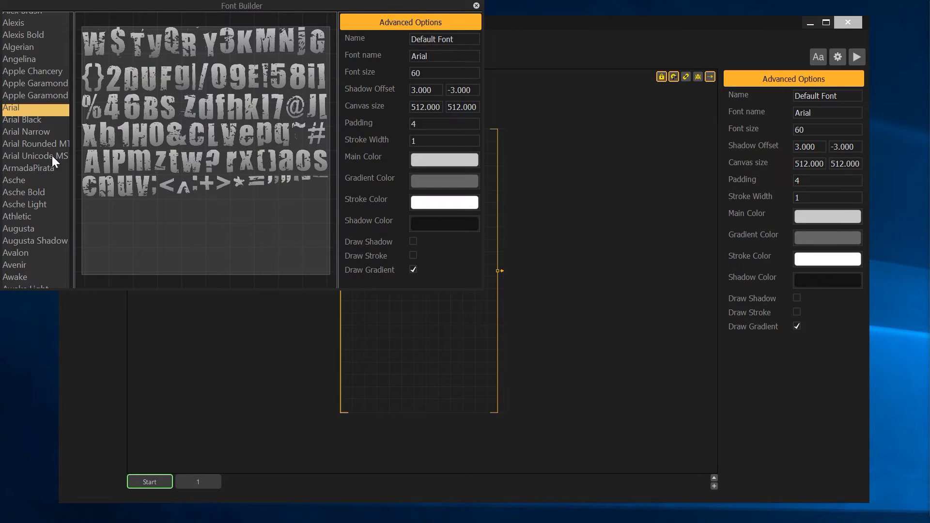
{"action": "left_click", "coordinate": [477, 6]}
{"action": "left_click", "coordinate": [69, 140]}
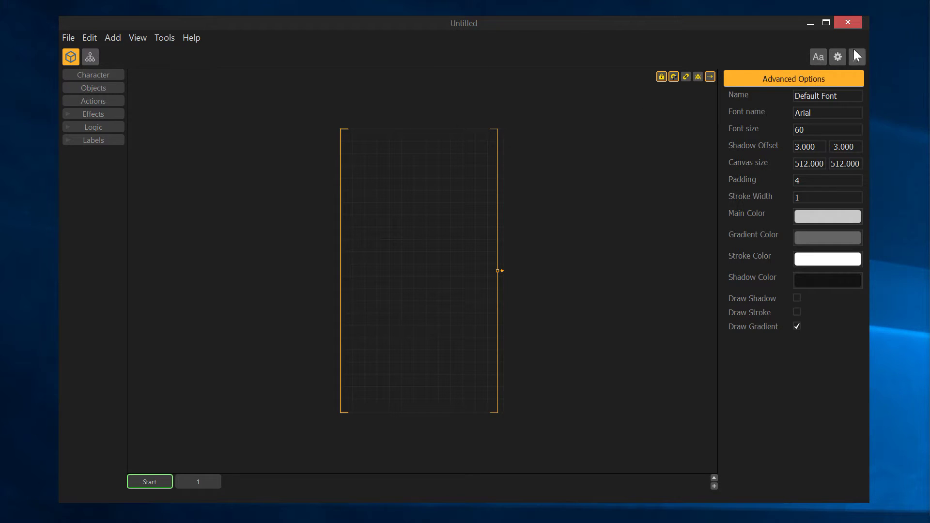
Open the project settings, enlarge the dialog over the editor and show the gameplay settings
{"action": "left_click", "coordinate": [837, 57]}
{"action": "left_click_drag", "start_coordinate": [211, 2], "coordinate": [279, 63]}
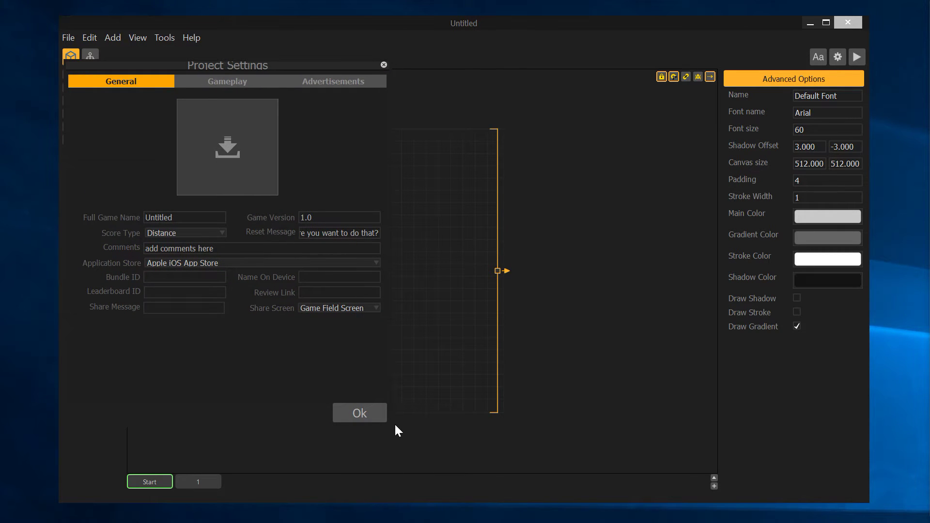
{"action": "left_click_drag", "start_coordinate": [390, 427], "coordinate": [481, 458]}
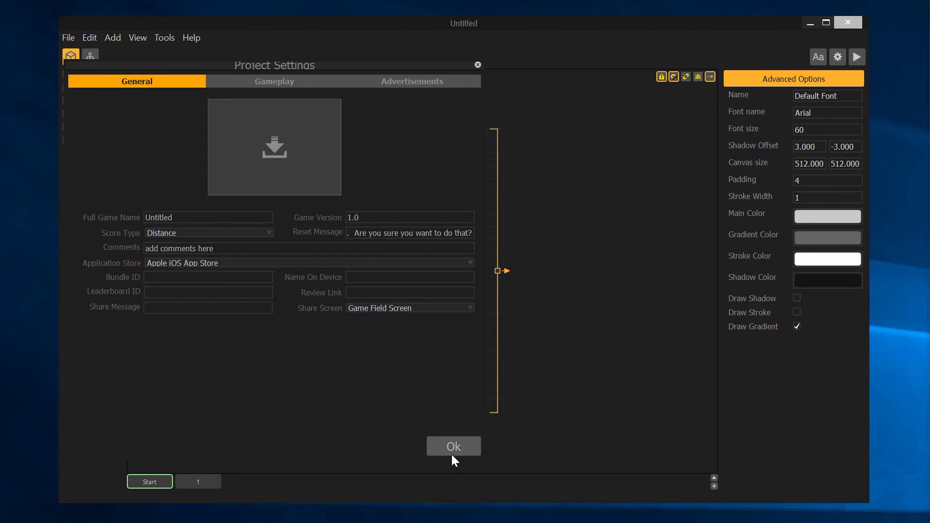
{"action": "left_click", "coordinate": [312, 84]}
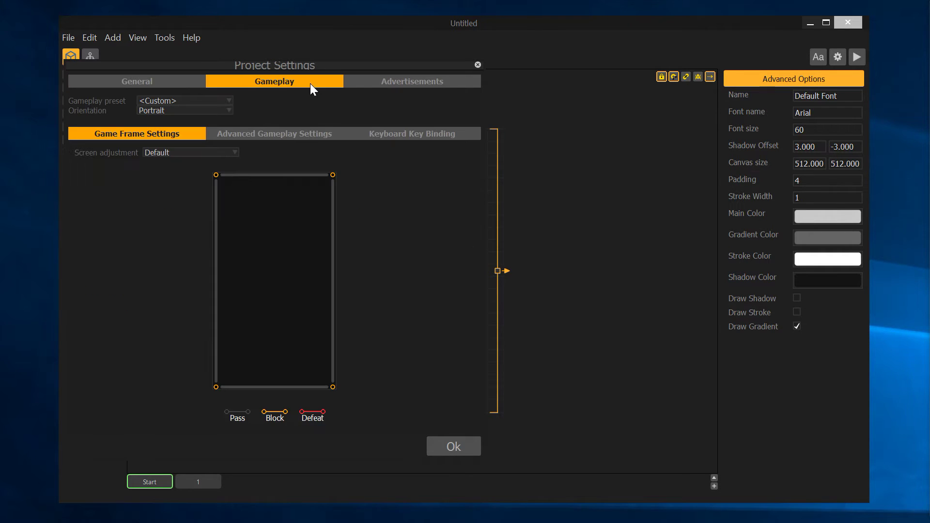
Try the game frame's right edge as Block and its lower edge as Defeat, and return both to Pass
{"action": "left_click", "coordinate": [333, 301]}
{"action": "left_click", "coordinate": [281, 386]}
{"action": "left_click", "coordinate": [281, 386]}
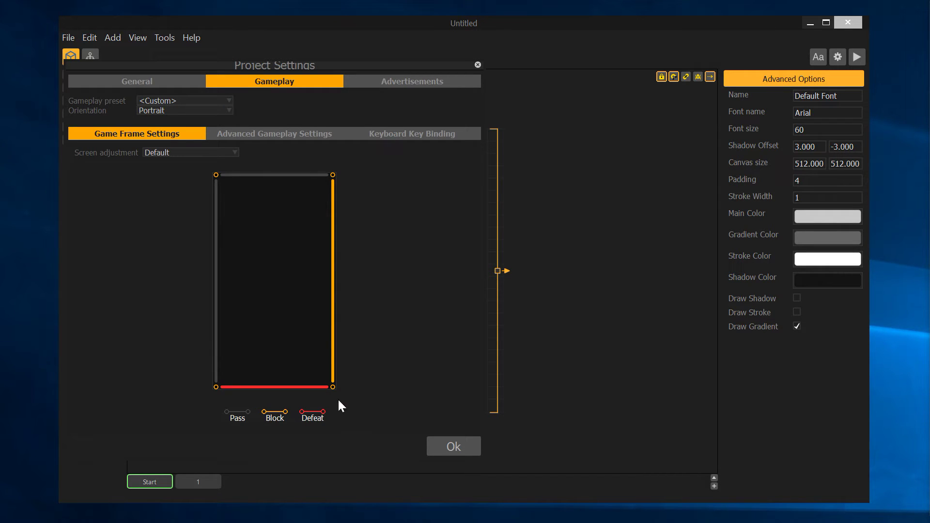
{"action": "left_click", "coordinate": [305, 387]}
{"action": "left_click", "coordinate": [334, 344]}
{"action": "left_click", "coordinate": [333, 343]}
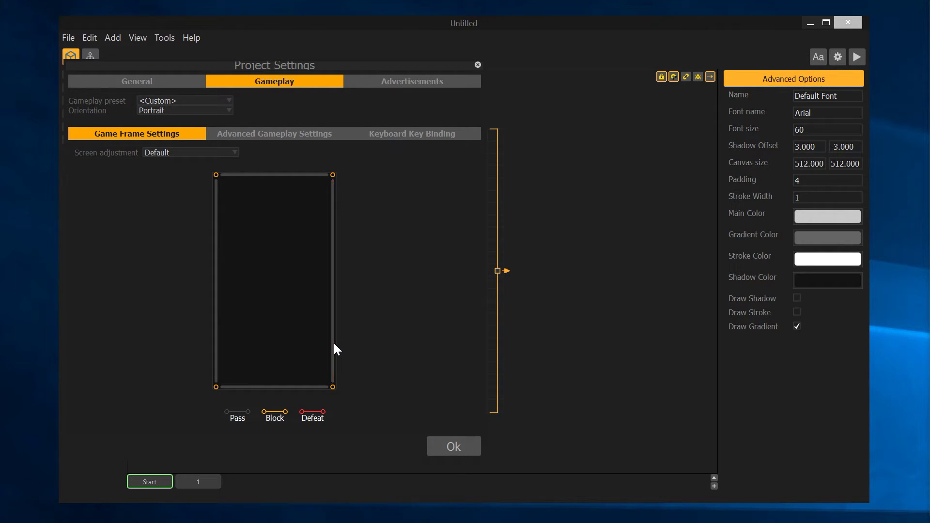
Apply the Avoidance gameplay preset to the project
{"action": "left_click", "coordinate": [175, 101]}
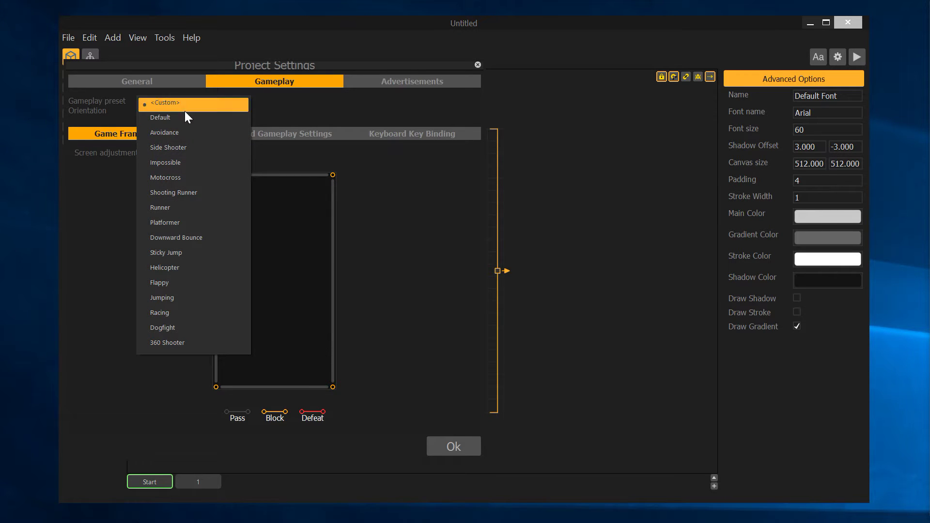
{"action": "left_click", "coordinate": [233, 136]}
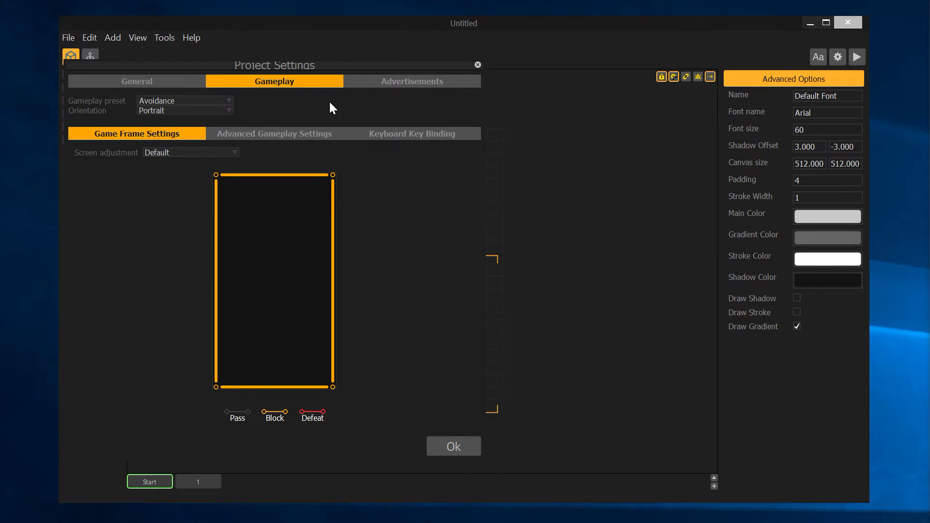
Examine the Avoidance preset's advanced gameplay settings alongside the scene, moving the dialog clear of the scene area
{"action": "left_click", "coordinate": [306, 136]}
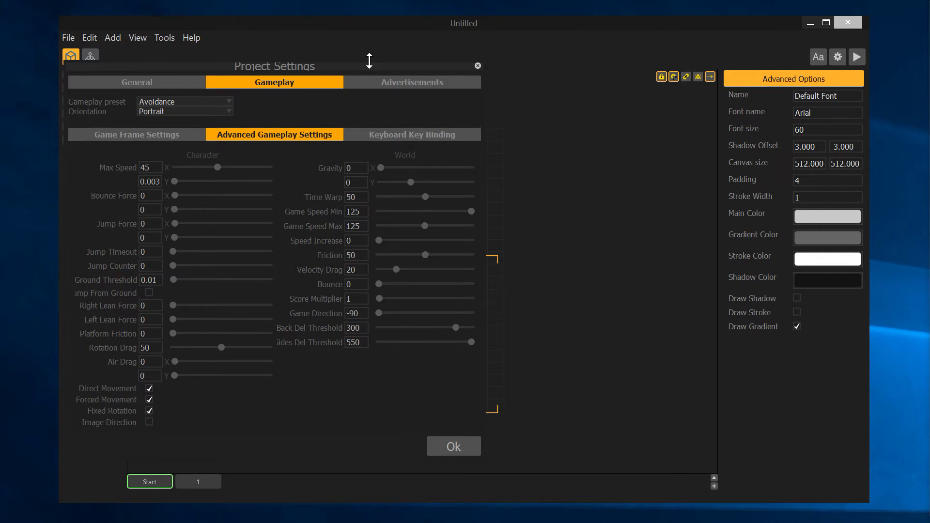
{"action": "left_click_drag", "start_coordinate": [387, 66], "coordinate": [875, 87]}
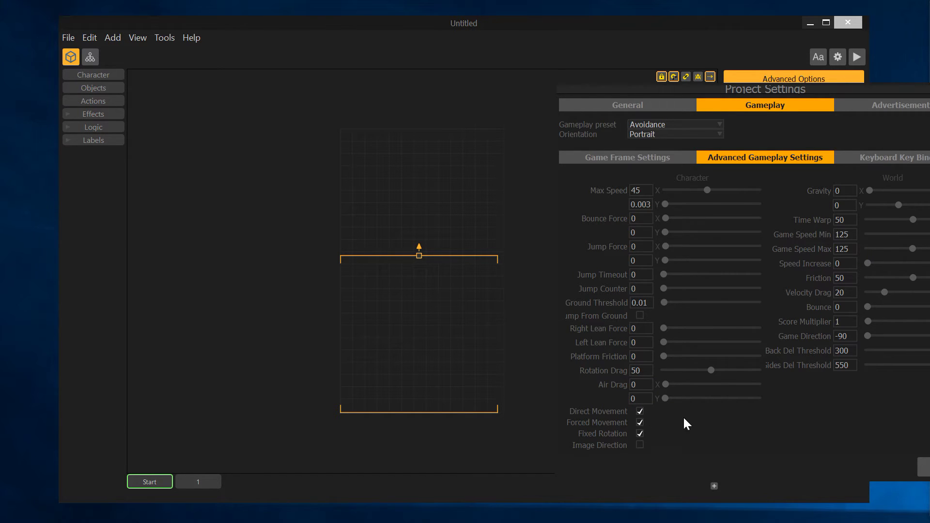
{"action": "left_click_drag", "start_coordinate": [818, 91], "coordinate": [691, 95]}
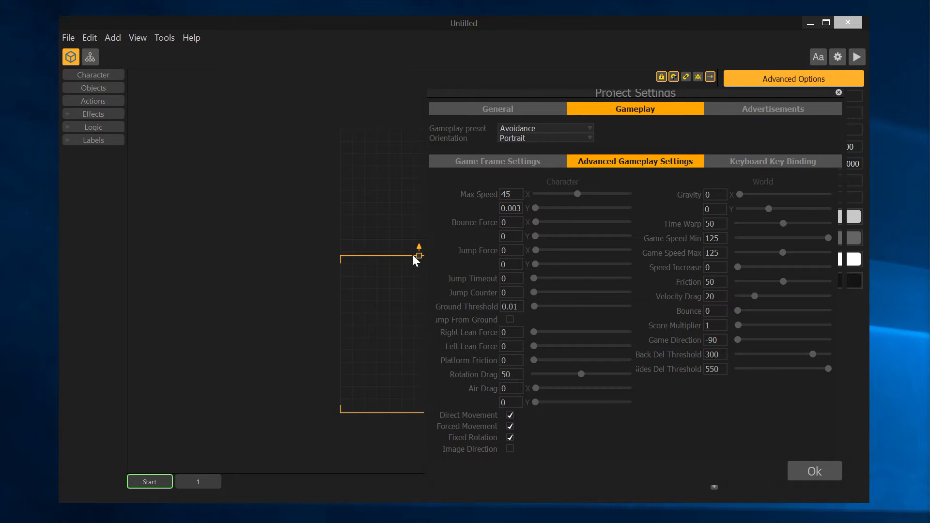
{"action": "left_click_drag", "start_coordinate": [518, 88], "coordinate": [591, 146]}
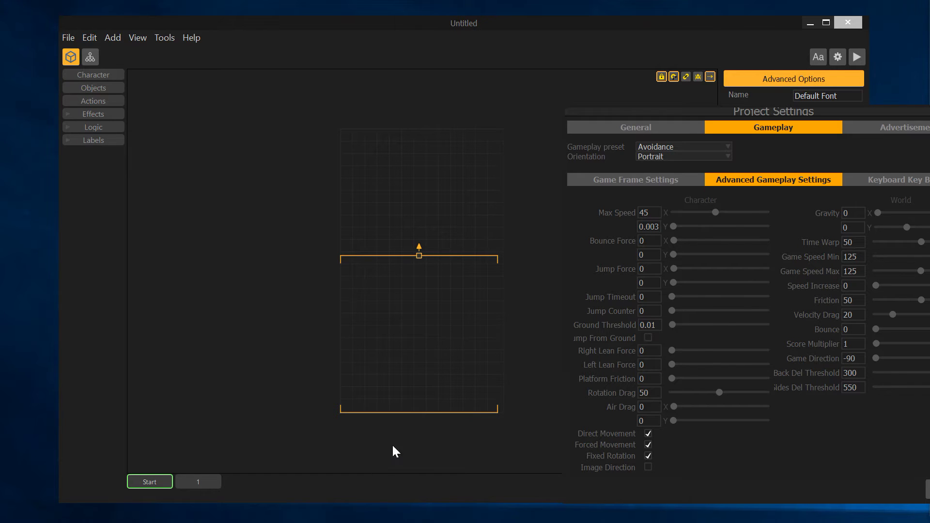
{"action": "left_click_drag", "start_coordinate": [905, 116], "coordinate": [825, 88]}
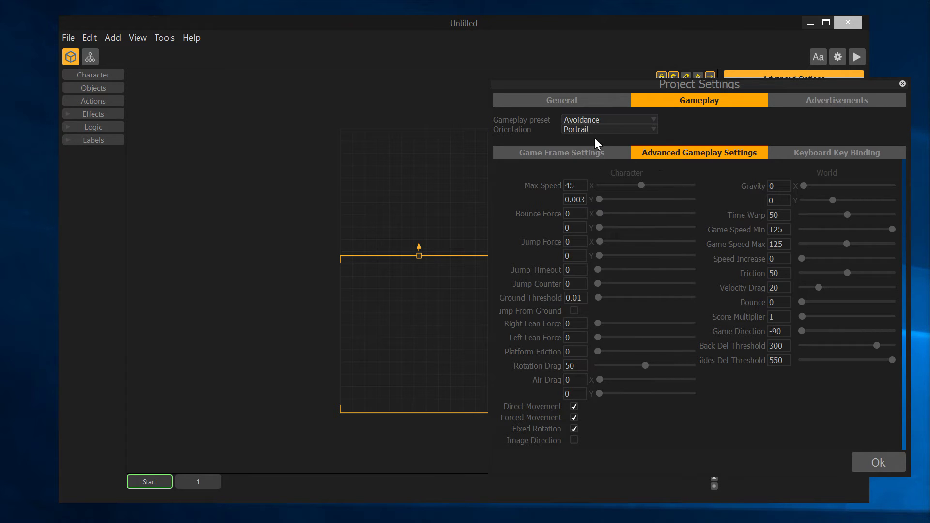
Try a lower horizontal max speed for the character and restore the Avoidance preset
{"action": "left_click_drag", "start_coordinate": [644, 187], "coordinate": [621, 185]}
{"action": "left_click", "coordinate": [595, 121]}
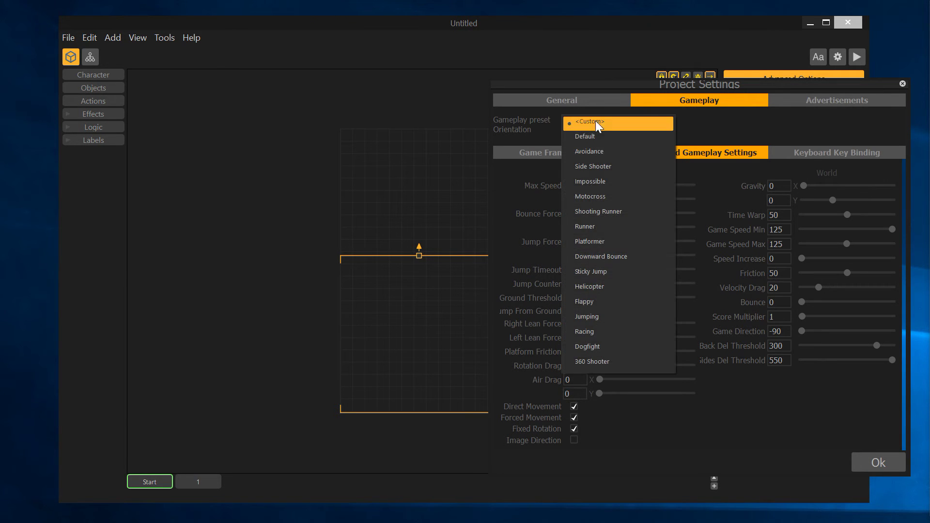
{"action": "left_click", "coordinate": [615, 152]}
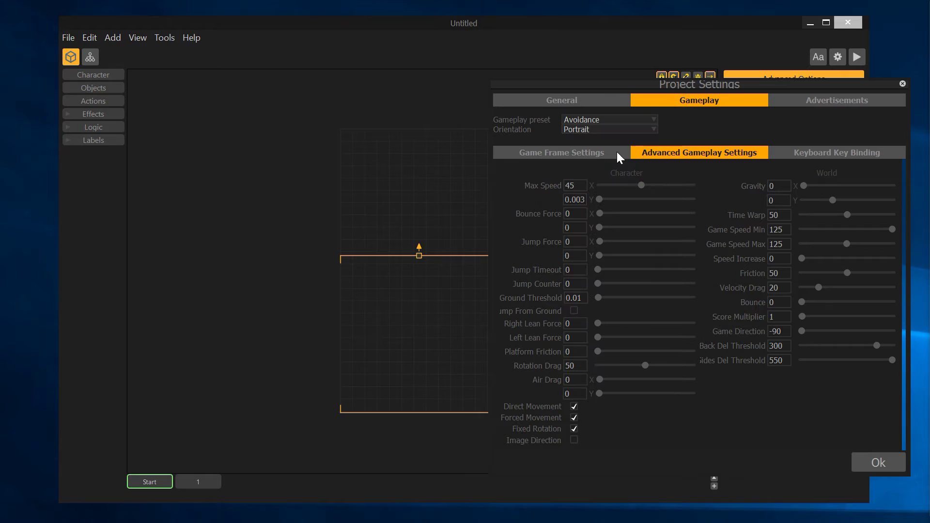
Review the game frame's edge settings and accept the project settings
{"action": "left_click", "coordinate": [581, 154]}
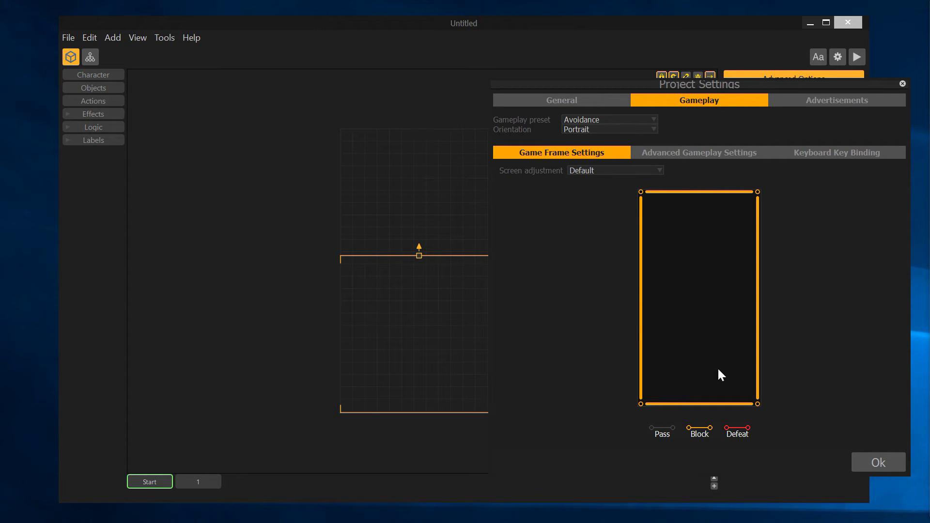
{"action": "left_click", "coordinate": [877, 463]}
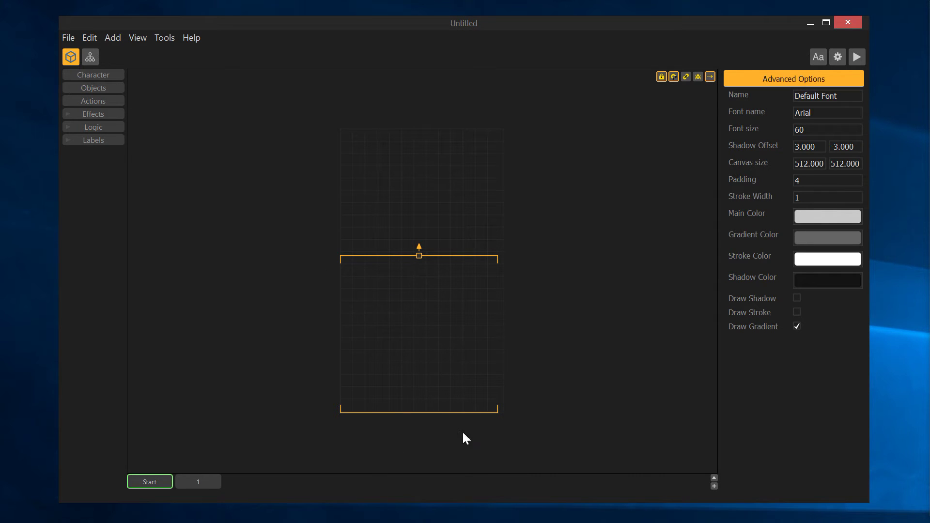
Switch to Adobe Fireworks and create a 100 x 100 pixel document with a custom black canvas
{"action": "left_click_drag", "start_coordinate": [353, 522], "coordinate": [408, 48]}
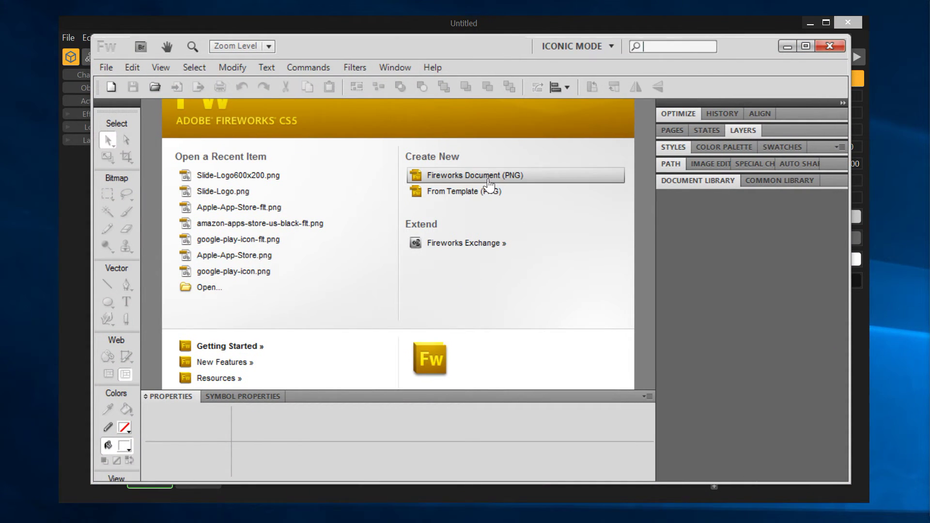
{"action": "left_click", "coordinate": [465, 176]}
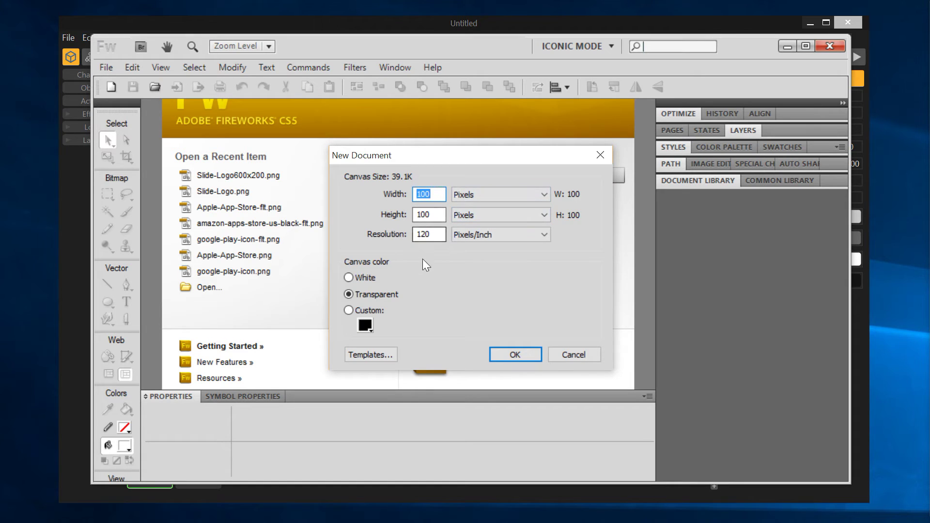
{"action": "left_click", "coordinate": [361, 310]}
{"action": "left_click", "coordinate": [524, 351]}
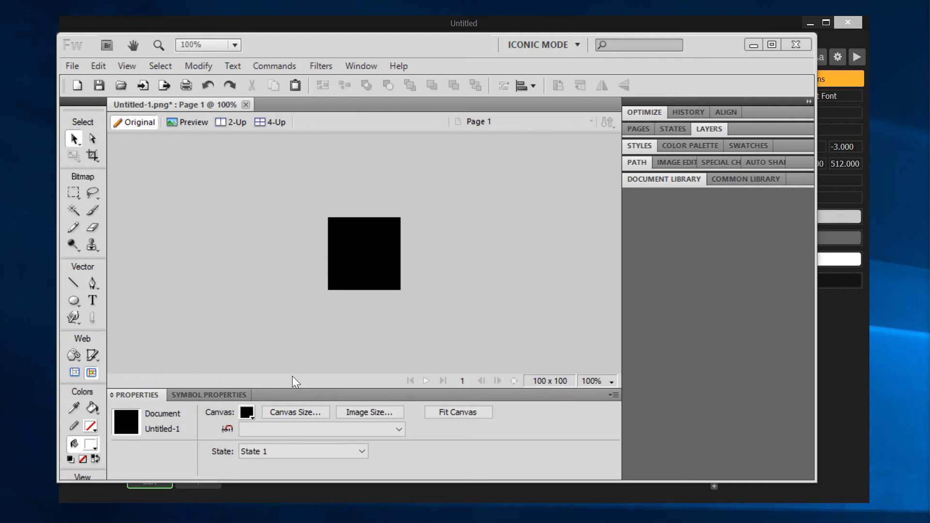
Draw a white circle about 47 x 47 pixels near the canvas centre with the Ellipse tool
{"action": "left_click", "coordinate": [73, 300]}
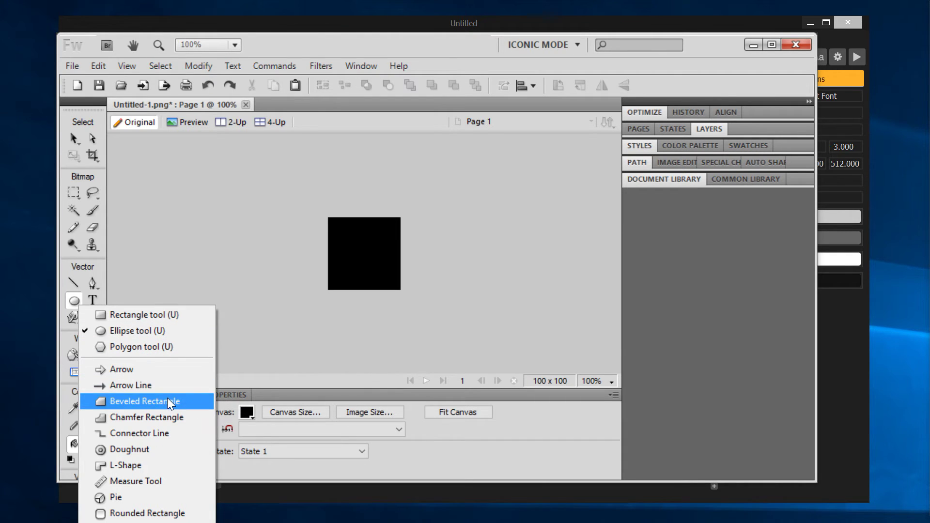
{"action": "left_click", "coordinate": [151, 331]}
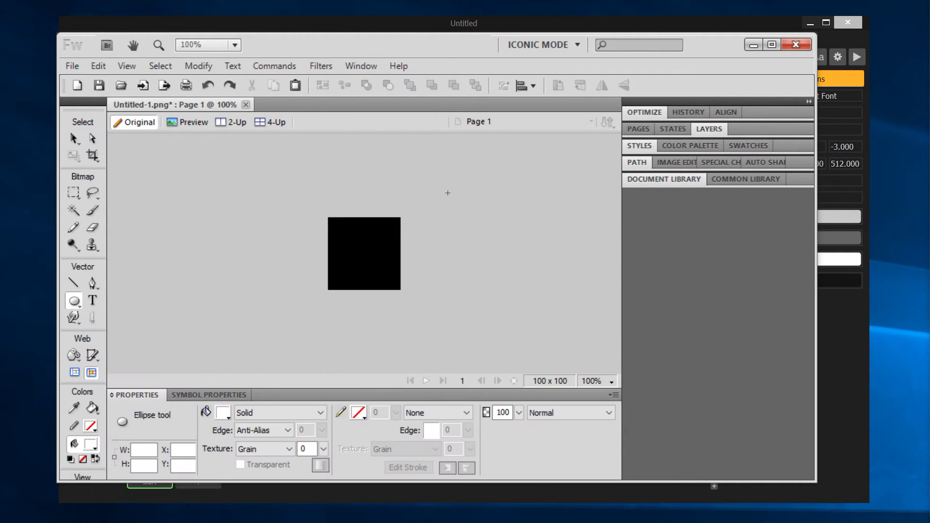
{"action": "left_click_drag", "start_coordinate": [348, 239], "coordinate": [382, 274]}
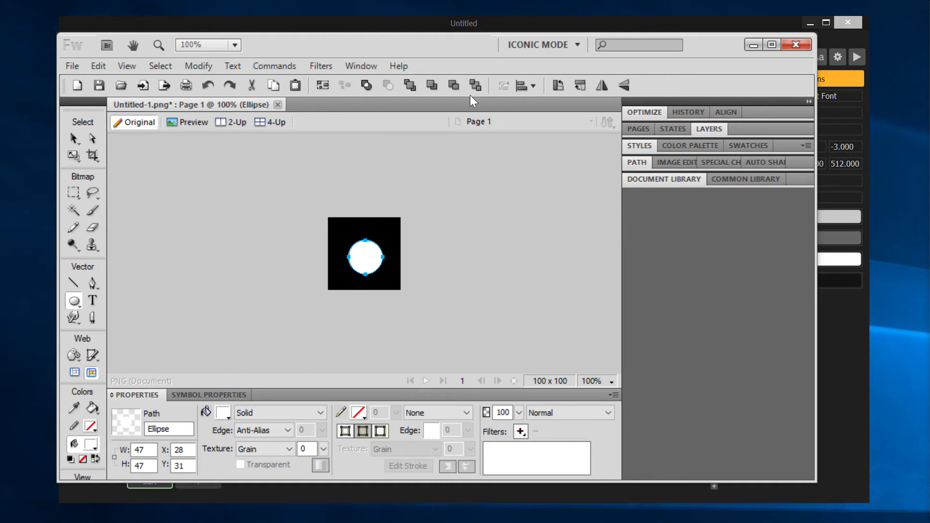
Resize the white circle to 30 x 30 pixels and set its X position to 0
{"action": "left_click", "coordinate": [127, 449]}
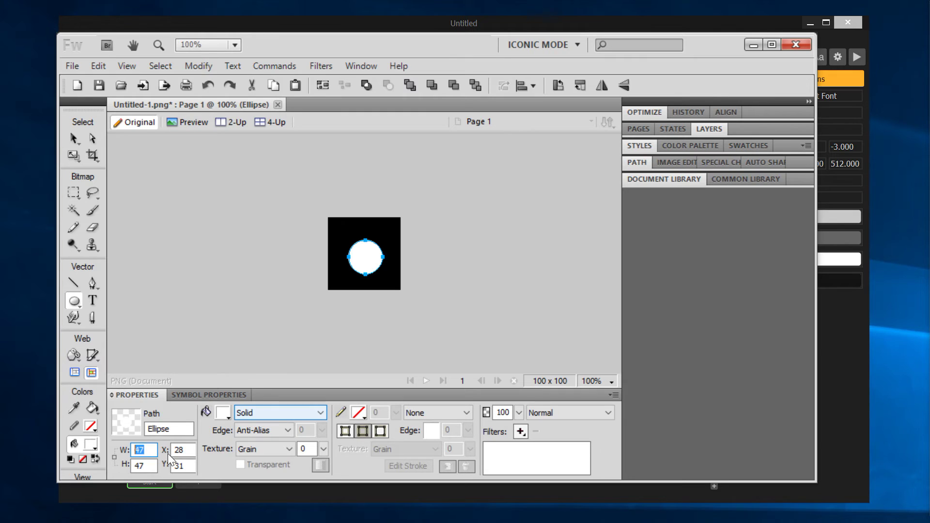
{"action": "type", "text": "30"}
{"action": "key", "text": "Tab"}
{"action": "type", "text": "30"}
{"action": "key", "text": "Tab"}
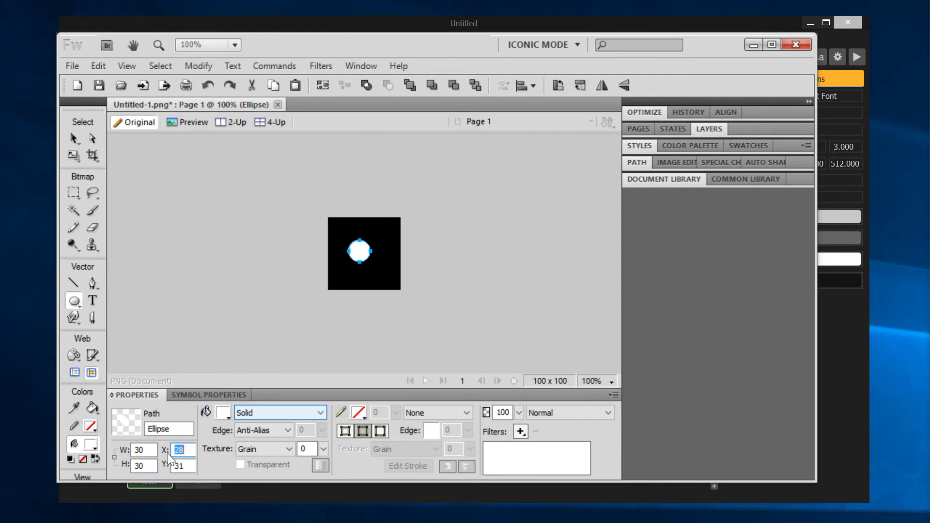
{"action": "type", "text": "0"}
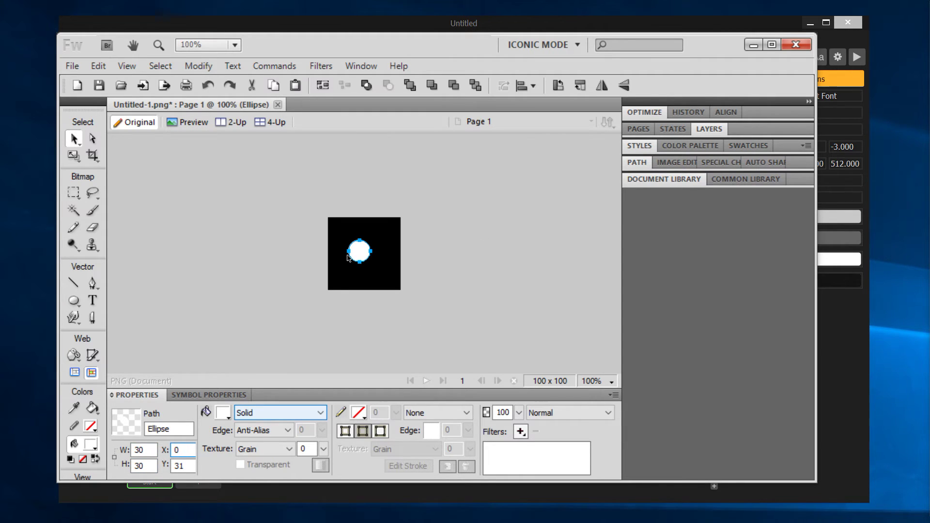
{"action": "key", "text": "ctrl+equal"}
{"action": "key", "text": "ctrl+equal"}
{"action": "key", "text": "Return"}
Delete the stray tiny ellipse and move the white circle near the canvas centre, to about X 36, Y 31
{"action": "left_click", "coordinate": [346, 255]}
{"action": "key", "text": "v"}
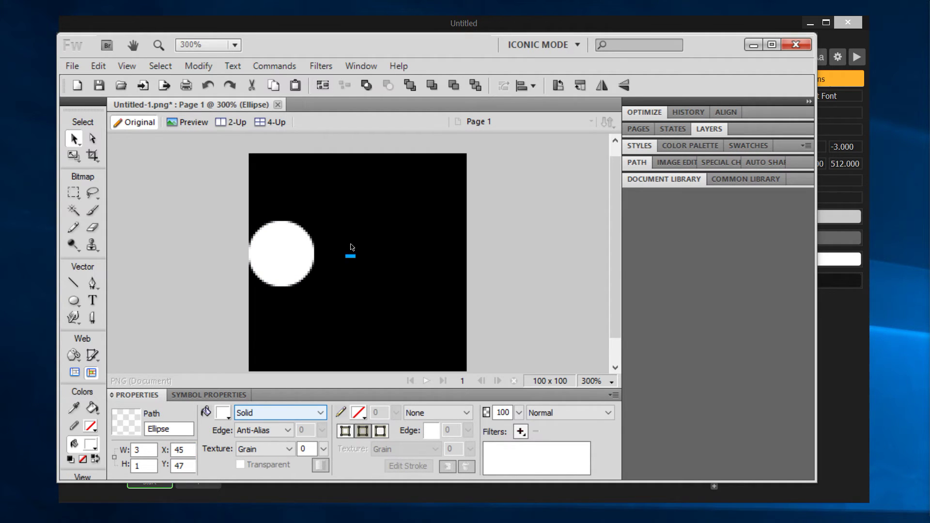
{"action": "key", "text": "Delete"}
{"action": "left_click", "coordinate": [288, 253]}
{"action": "left_click_drag", "start_coordinate": [287, 253], "coordinate": [366, 252]}
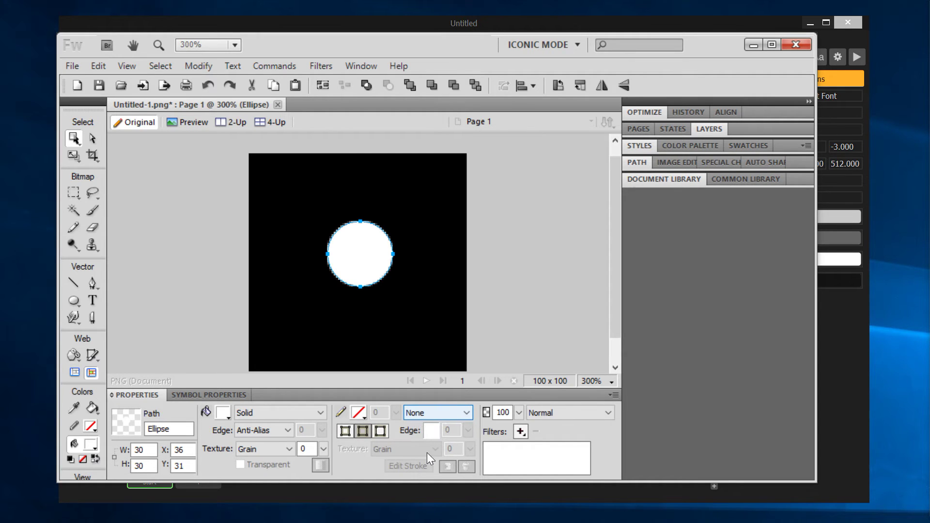
Add a Glow filter to the circle and set the glow colour to white
{"action": "left_click", "coordinate": [521, 432]}
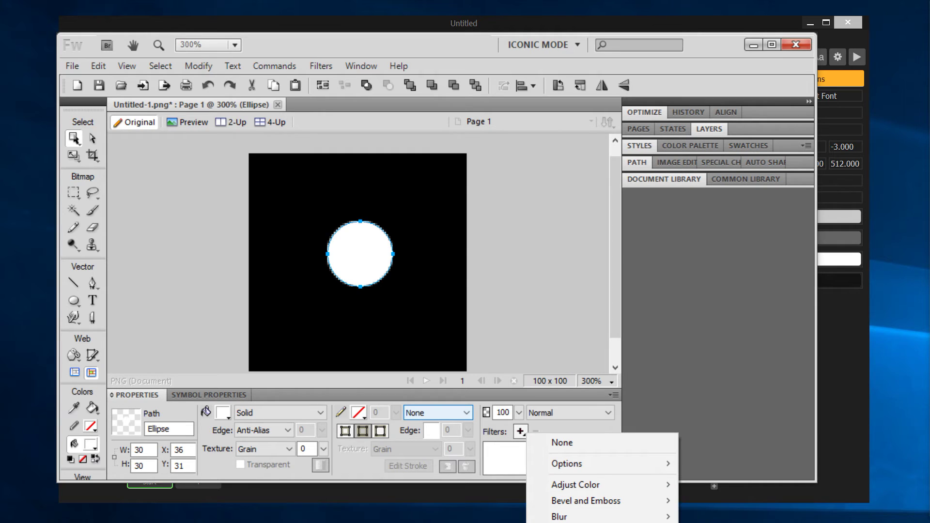
{"action": "left_click", "coordinate": [584, 520]}
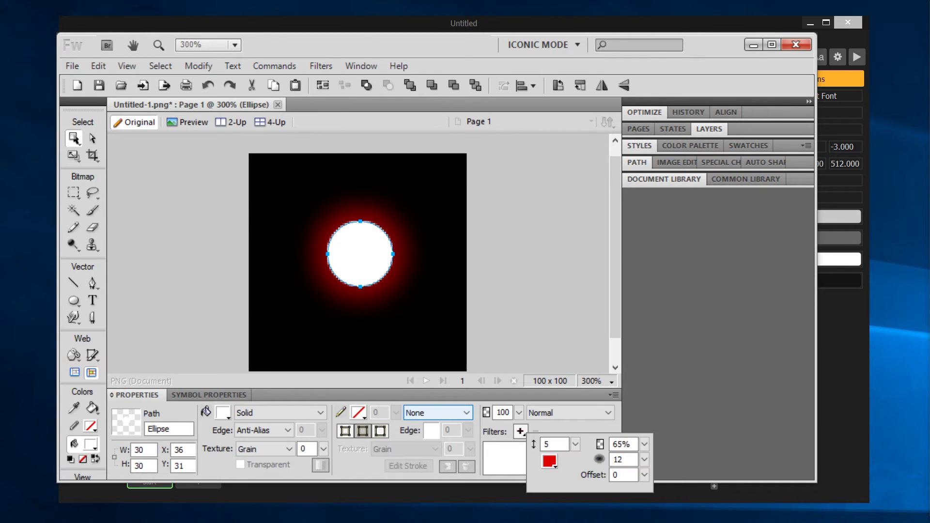
{"action": "left_click", "coordinate": [550, 463]}
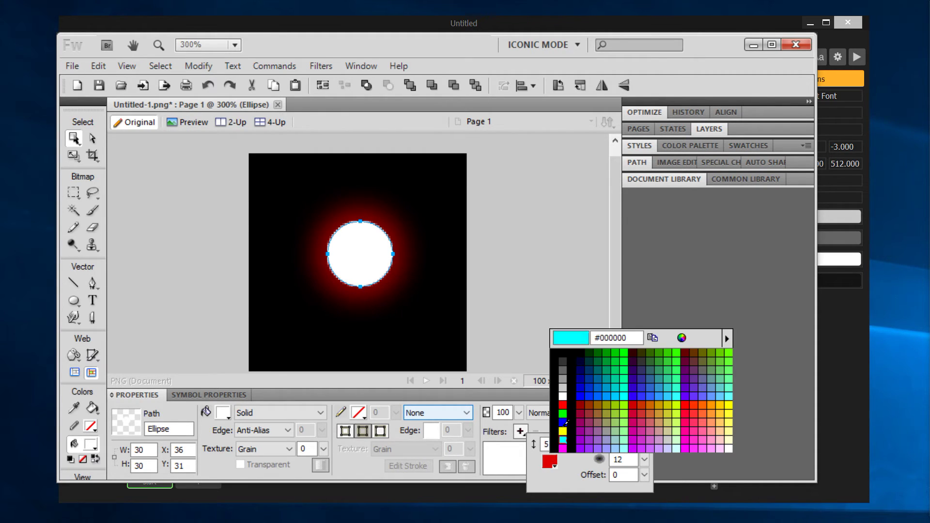
{"action": "left_click", "coordinate": [566, 392]}
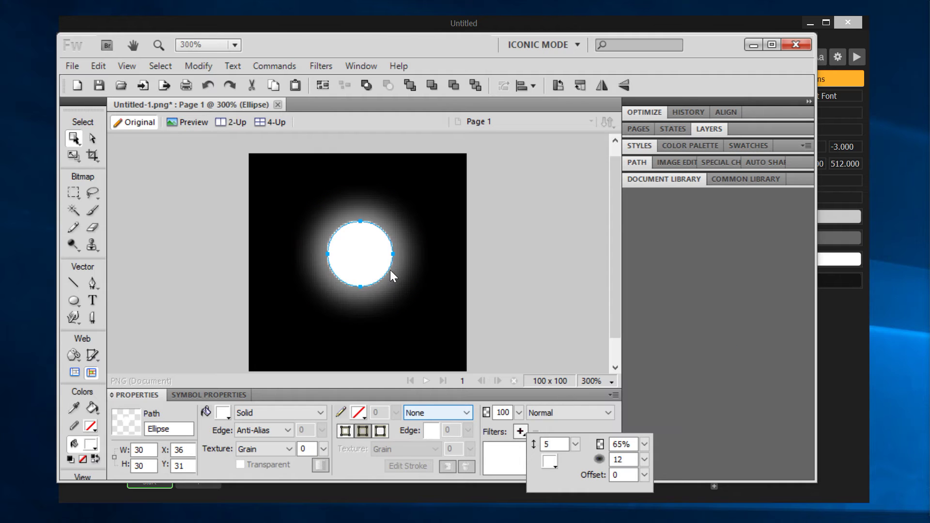
{"action": "left_click", "coordinate": [391, 269]}
{"action": "left_click", "coordinate": [539, 257]}
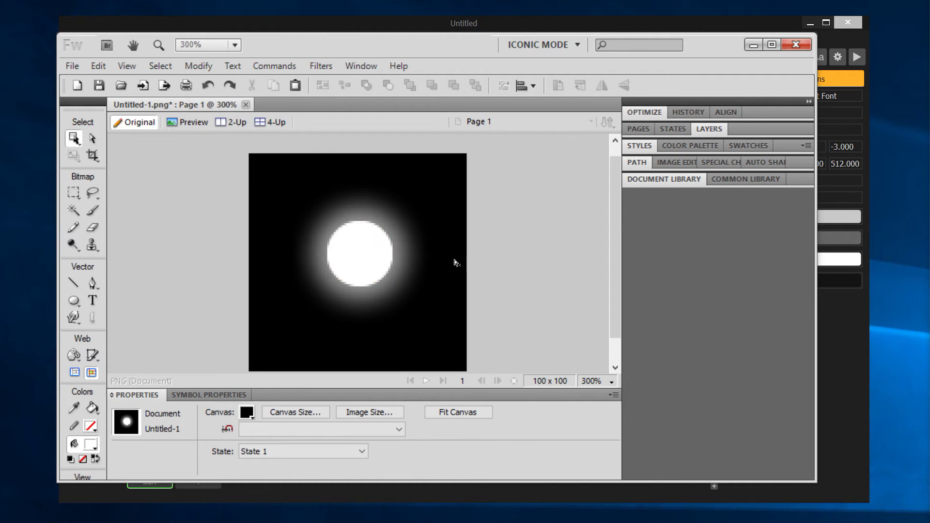
Edit the circle's Glow filter to a width of 8, 100% opacity and a softness of 8
{"action": "left_click", "coordinate": [361, 256]}
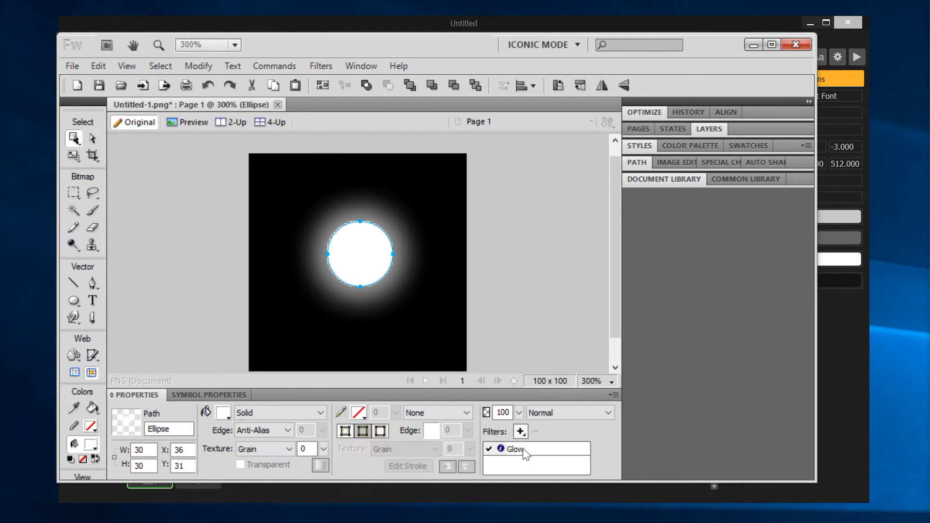
{"action": "double_click", "coordinate": [509, 448]}
{"action": "double_click", "coordinate": [535, 468]}
{"action": "type", "text": "8"}
{"action": "key", "text": "Return"}
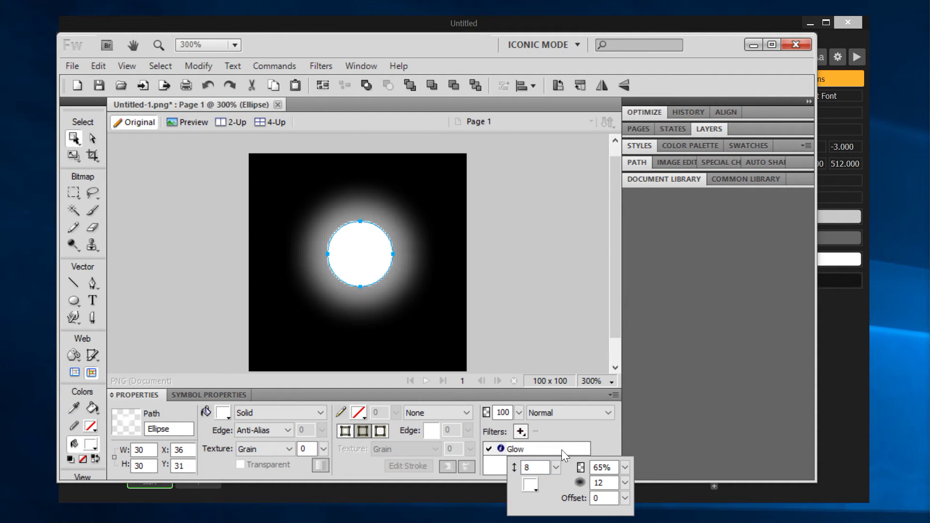
{"action": "left_click_drag", "start_coordinate": [625, 467], "coordinate": [629, 392]}
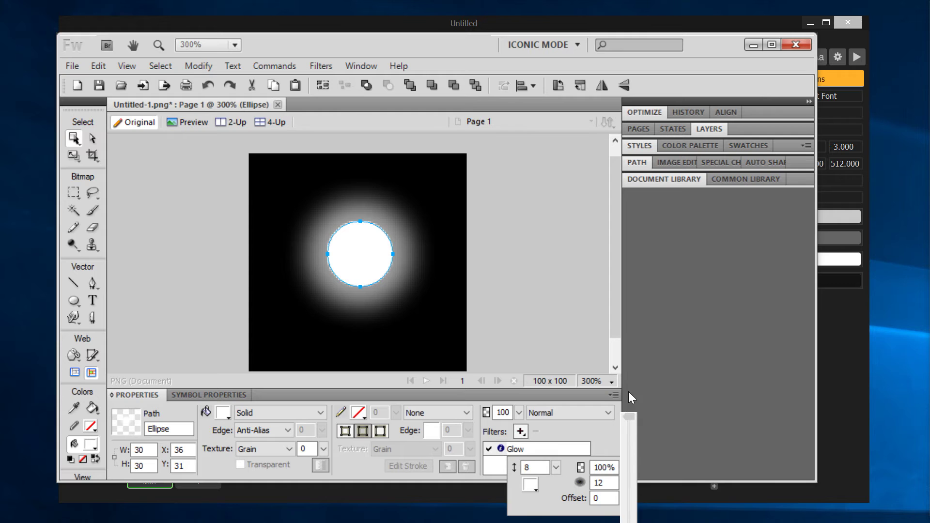
{"action": "double_click", "coordinate": [603, 483]}
{"action": "type", "text": "8"}
{"action": "key", "text": "Tab"}
{"action": "key", "text": "Tab"}
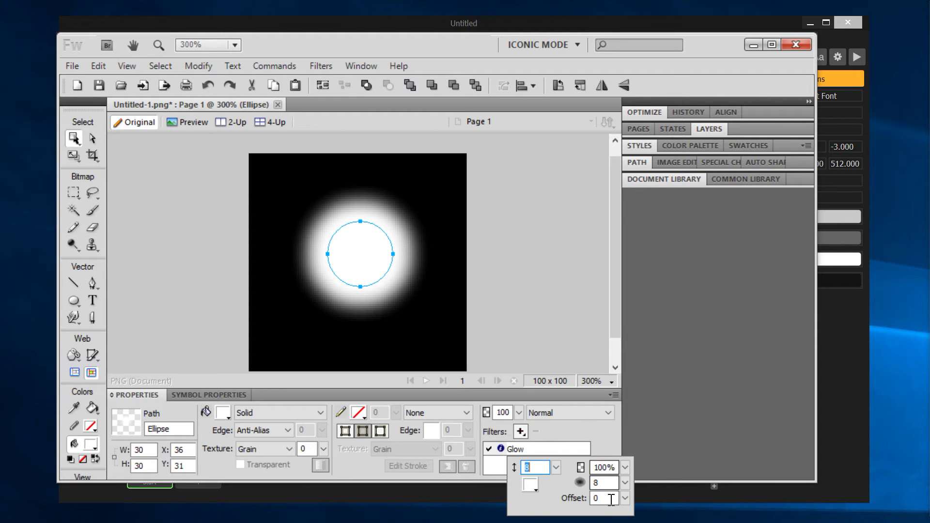
{"action": "left_click", "coordinate": [504, 256]}
{"action": "left_click", "coordinate": [415, 223]}
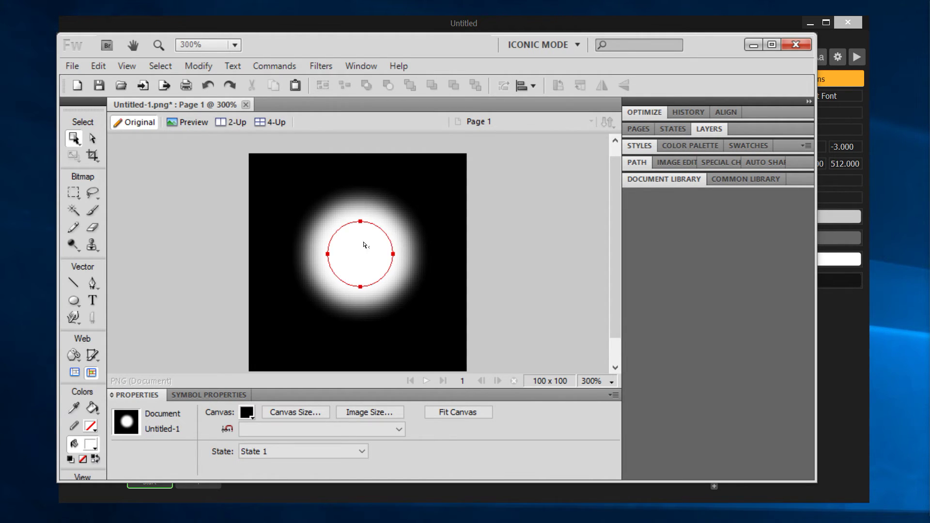
Resize the glowing circle to 25 x 25 pixels and move it to about X 38, Y 34
{"action": "left_click", "coordinate": [380, 245]}
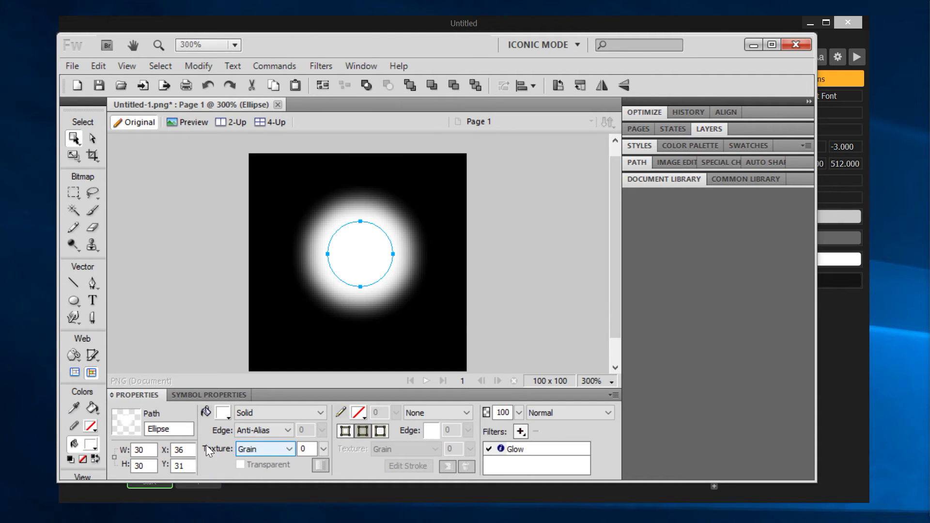
{"action": "double_click", "coordinate": [141, 450]}
{"action": "type", "text": "25"}
{"action": "key", "text": "Tab"}
{"action": "type", "text": "2"}
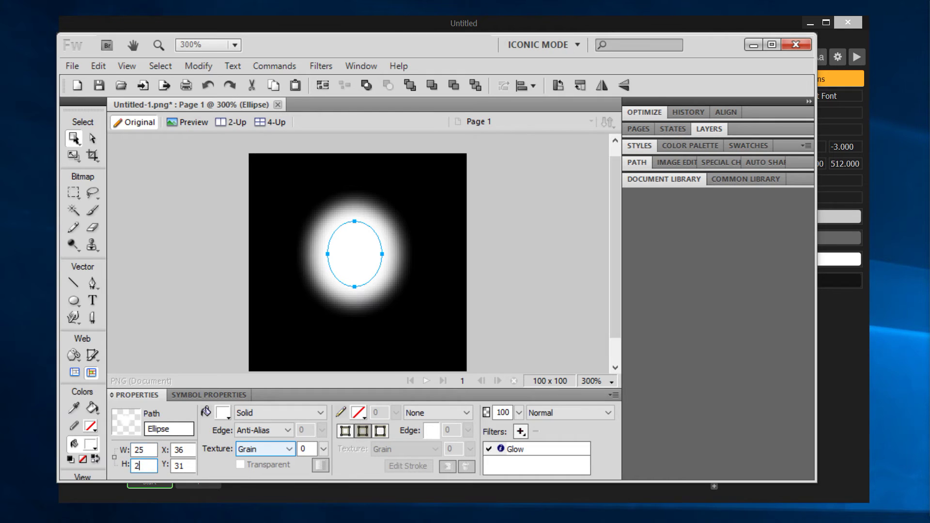
{"action": "type", "text": "5"}
{"action": "key", "text": "Tab"}
{"action": "mouse_move", "coordinate": [370, 253]}
{"action": "left_mouse_down"}
{"action": "mouse_move", "coordinate": [372, 268]}
{"action": "mouse_move", "coordinate": [373, 257]}
{"action": "left_mouse_up"}
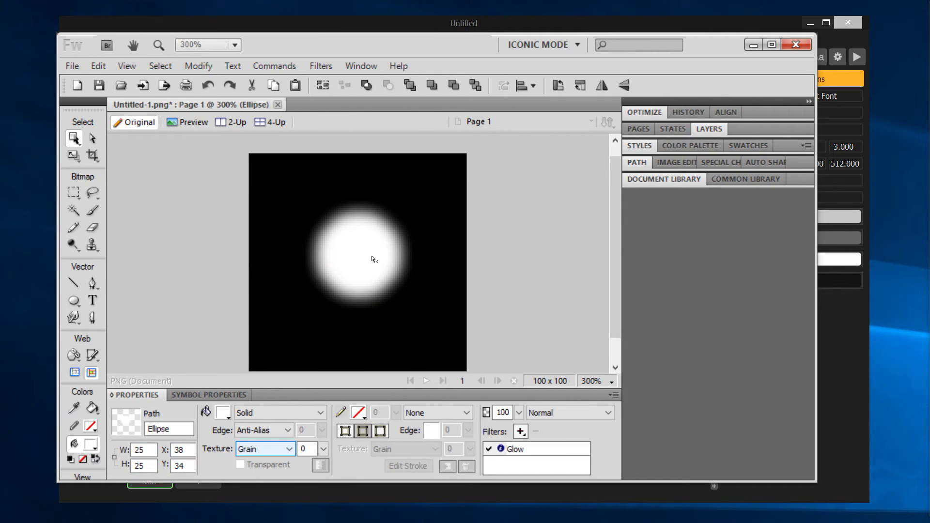
Fit the canvas to the glowing circle and make the canvas background transparent
{"action": "left_click", "coordinate": [484, 261]}
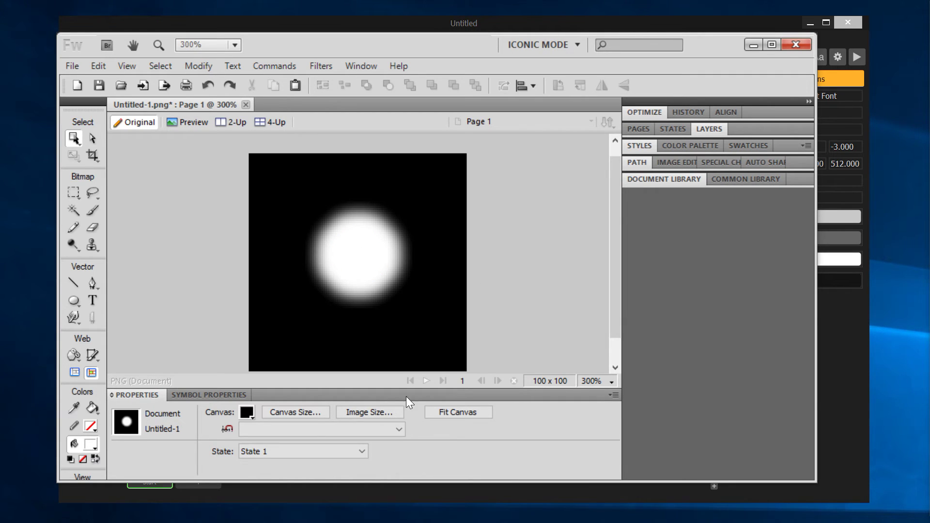
{"action": "left_click", "coordinate": [463, 412]}
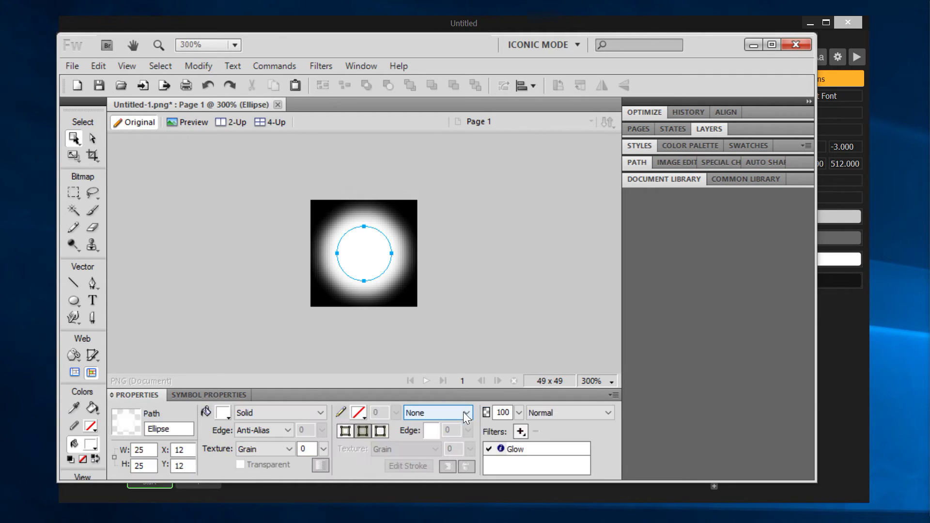
{"action": "left_click", "coordinate": [282, 253]}
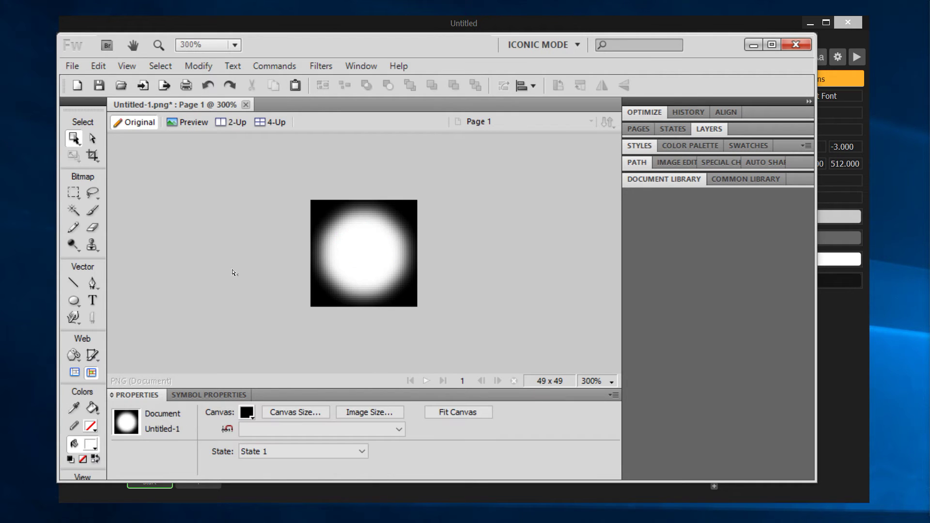
{"action": "left_click", "coordinate": [274, 409]}
{"action": "left_click", "coordinate": [550, 360]}
{"action": "left_click", "coordinate": [247, 412]}
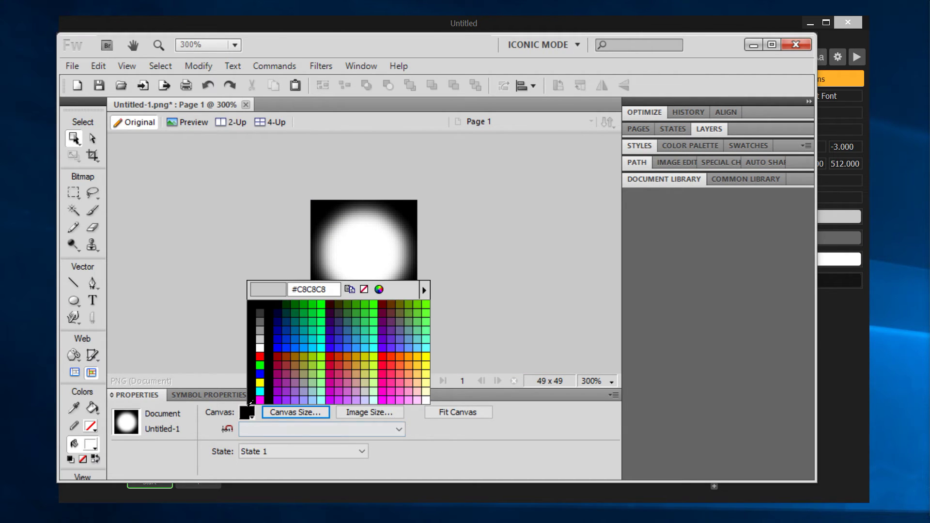
{"action": "left_click", "coordinate": [365, 289]}
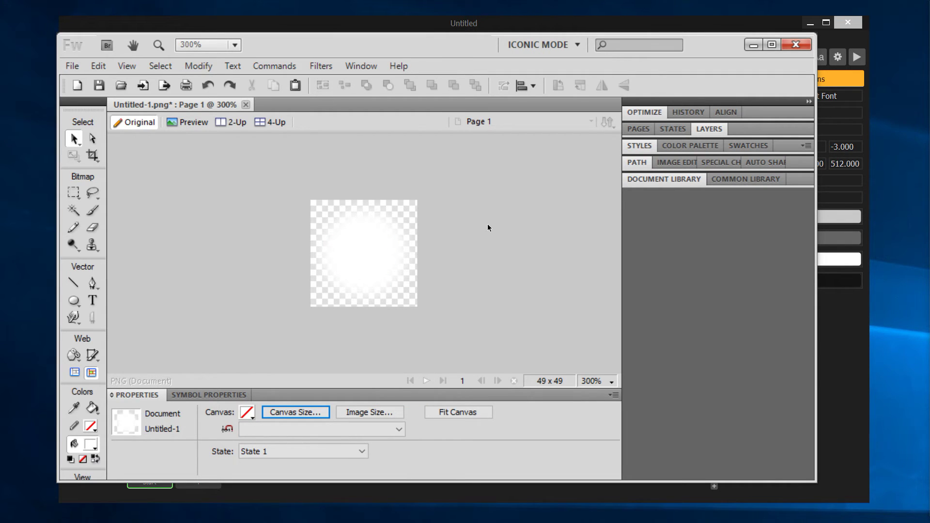
Start saving the document and browse to the Games folder on the repository (R:) network drive
{"action": "key", "text": "ctrl+s"}
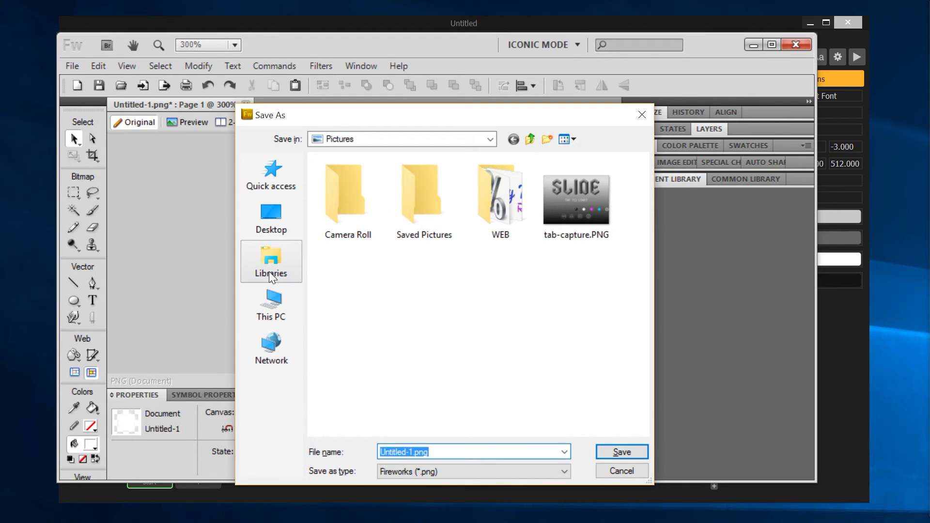
{"action": "left_click", "coordinate": [270, 295]}
{"action": "scroll", "coordinate": [496, 382], "scroll_direction": "down", "scroll_amount": 5}
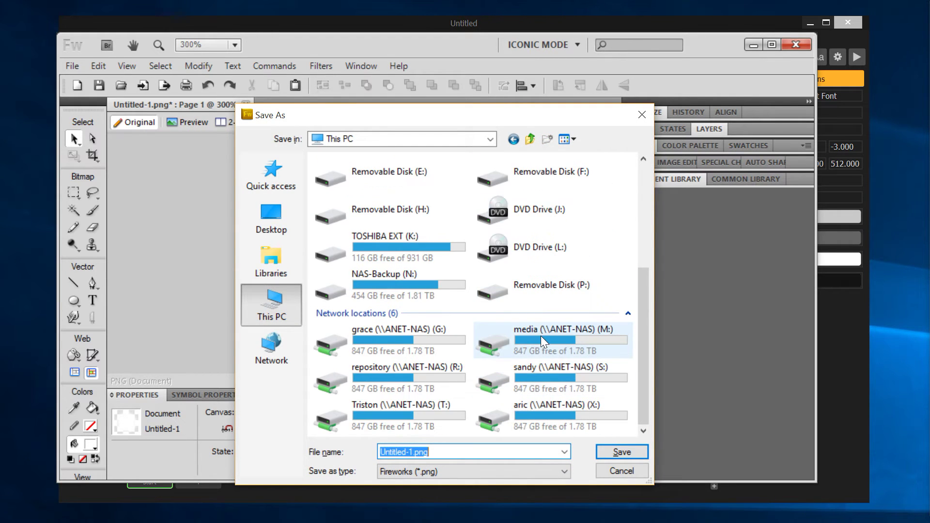
{"action": "double_click", "coordinate": [432, 379]}
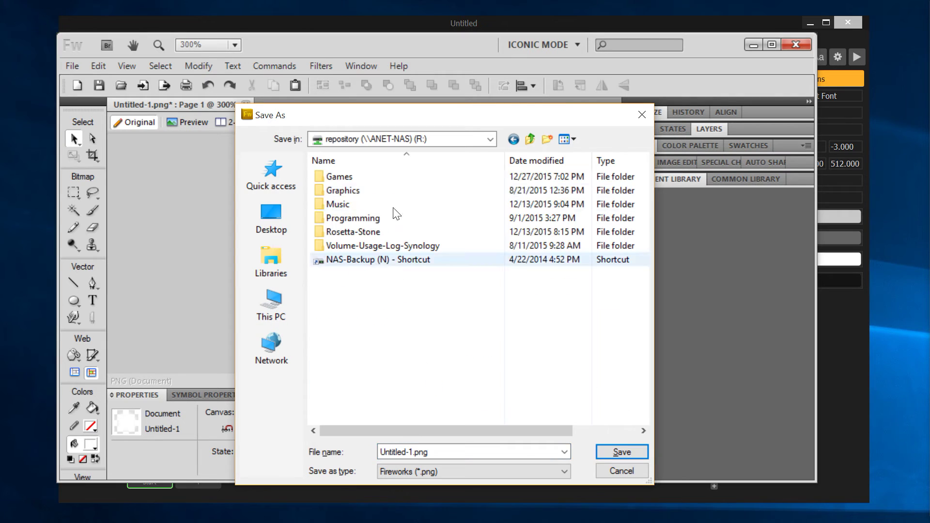
{"action": "double_click", "coordinate": [347, 193]}
{"action": "key", "text": "BackSpace"}
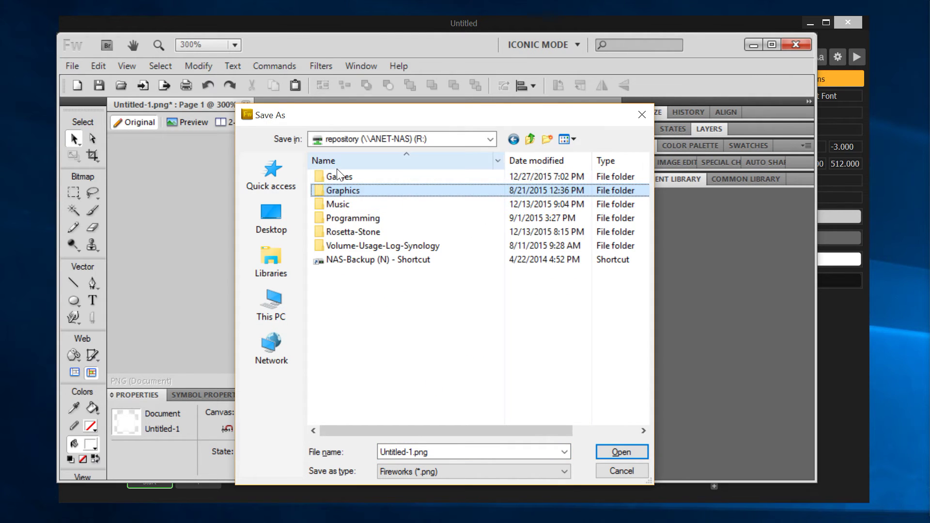
{"action": "double_click", "coordinate": [337, 175]}
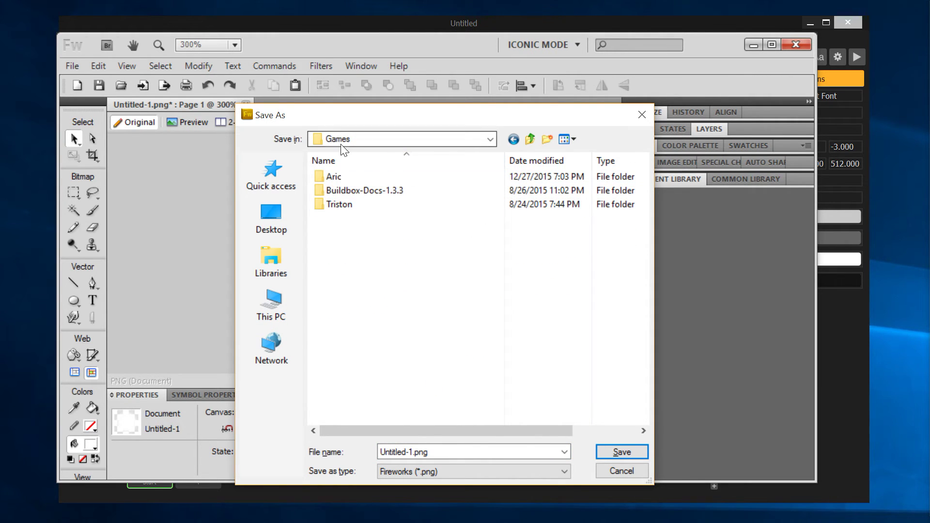
Create a folder named NoNameGame inside the Games folder and open it
{"action": "left_click", "coordinate": [547, 139]}
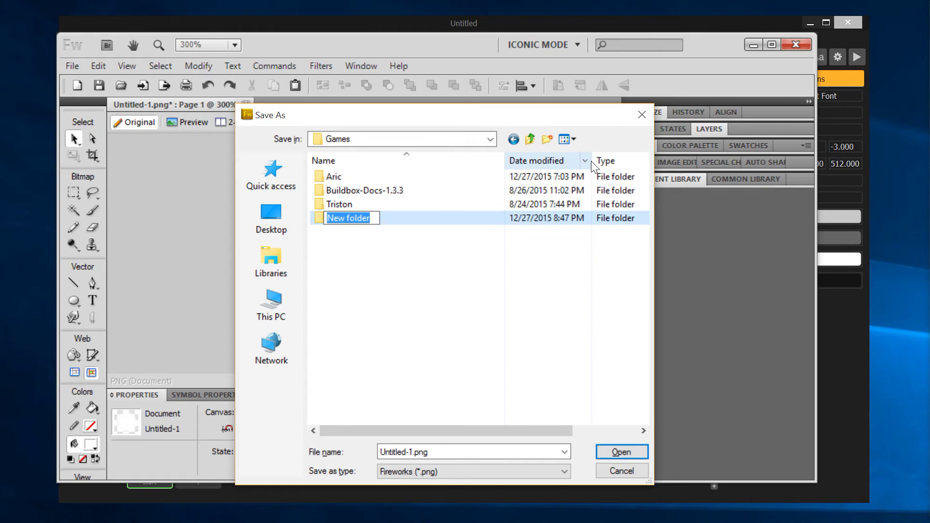
{"action": "type", "text": "N"}
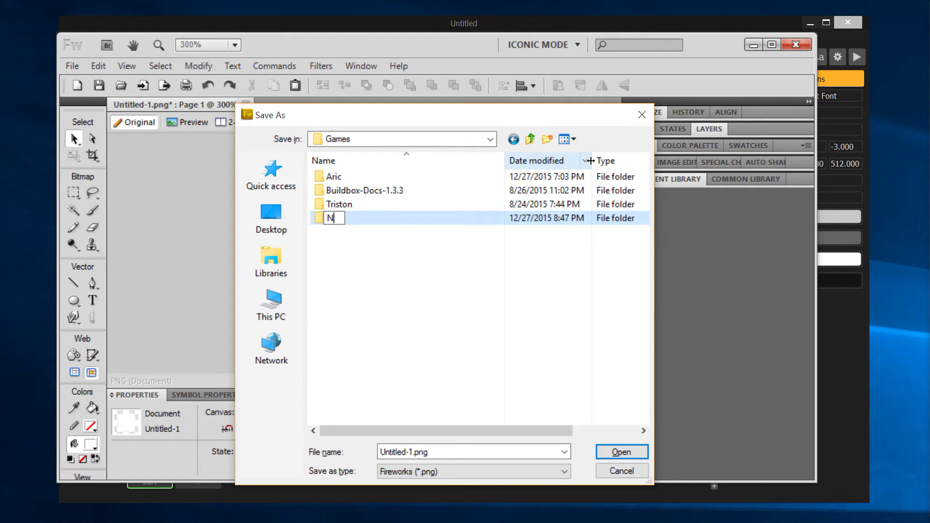
{"action": "key", "text": "Escape"}
{"action": "key", "text": "F2"}
{"action": "type", "text": "No"}
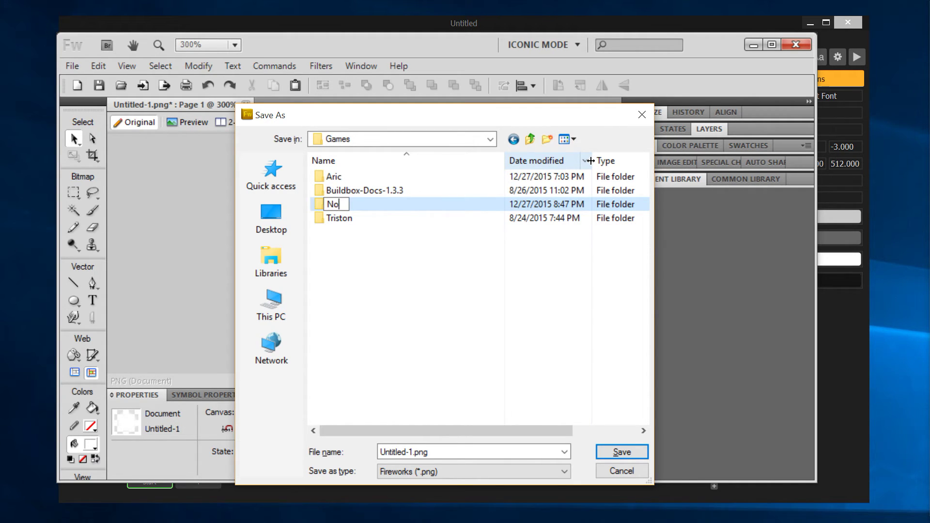
{"action": "type", "text": "Namegame"}
{"action": "key", "text": "BackSpace"}
{"action": "key", "text": "BackSpace"}
{"action": "key", "text": "BackSpace"}
{"action": "key", "text": "BackSpace"}
{"action": "type", "text": "Game"}
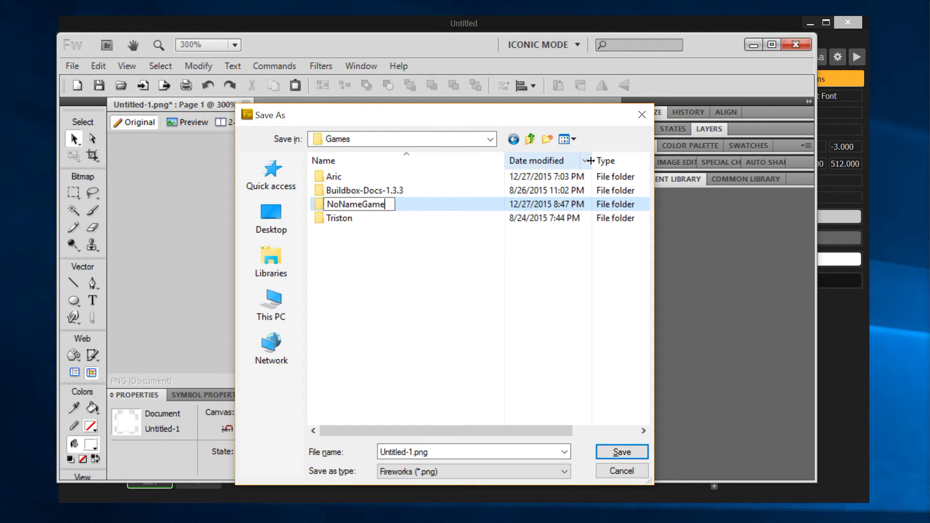
{"action": "key", "text": "Return"}
{"action": "key", "text": "Return"}
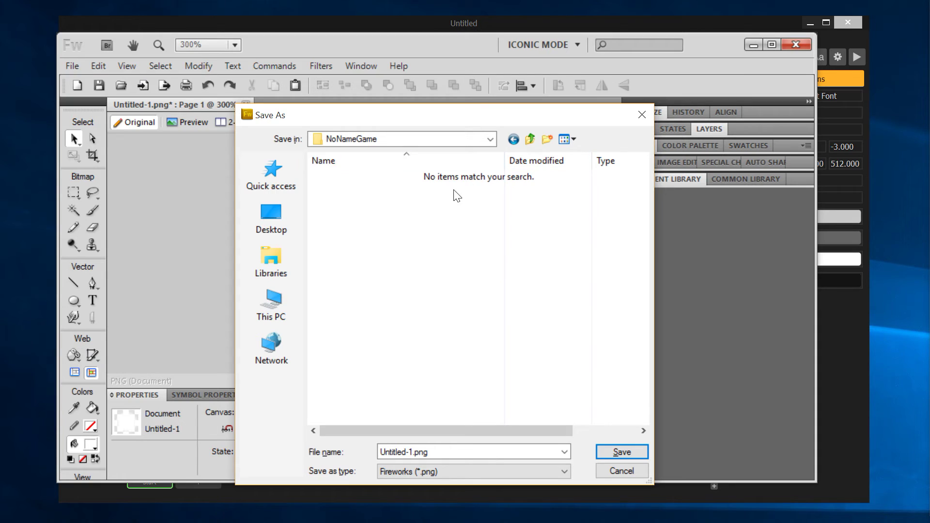
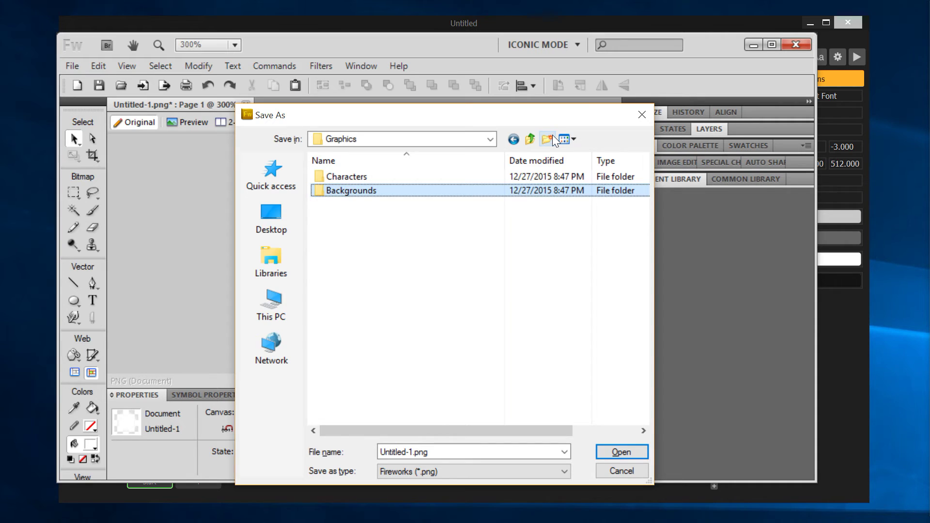
Create a folder named Objects inside the Graphics folder
{"action": "left_click", "coordinate": [552, 137]}
{"action": "type", "text": "Objects"}
{"action": "key", "text": "Return"}
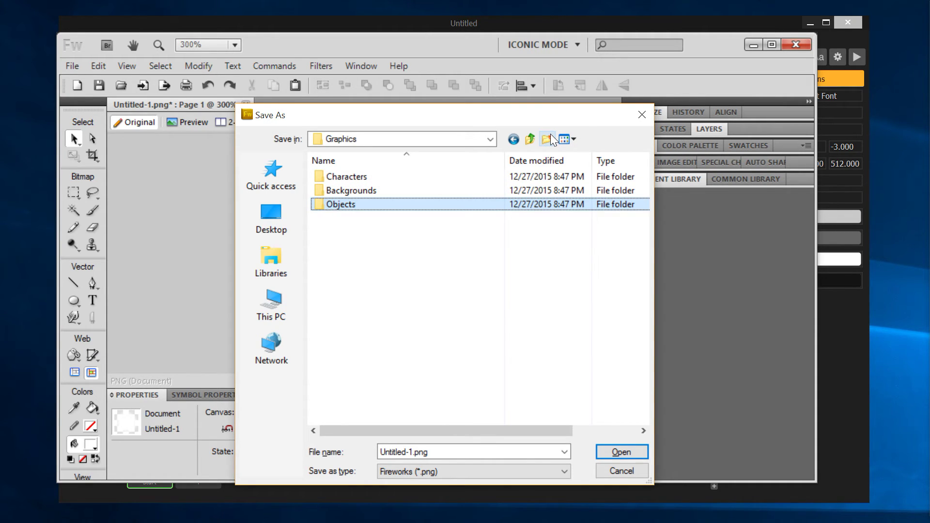
Create a folder named Actions inside the Graphics folder
{"action": "left_click", "coordinate": [551, 137]}
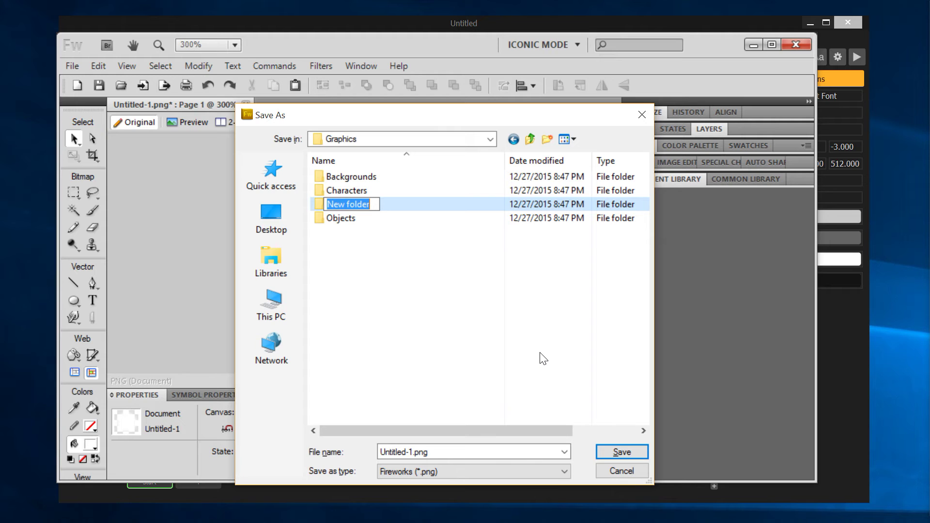
{"action": "key", "text": "Return"}
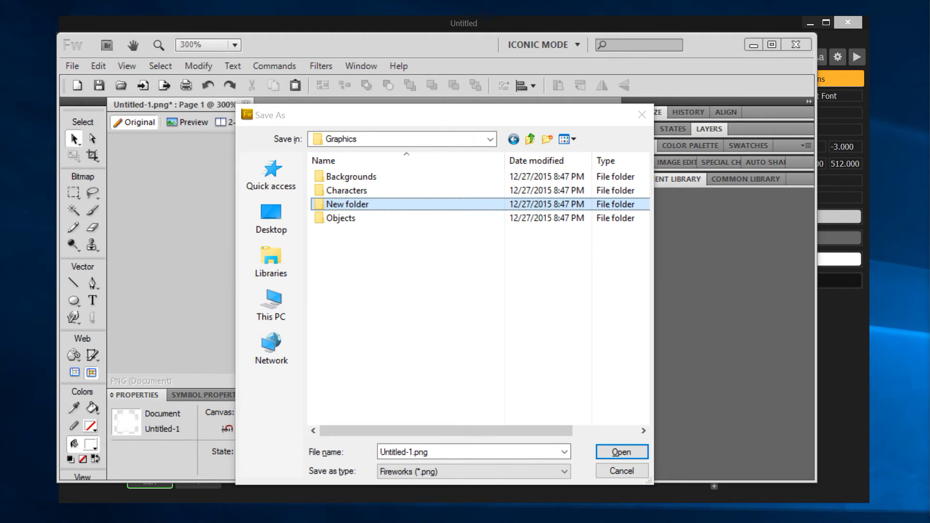
{"action": "left_click", "coordinate": [357, 204]}
{"action": "left_click", "coordinate": [362, 204]}
{"action": "left_click_drag", "start_coordinate": [370, 204], "coordinate": [311, 203]}
{"action": "type", "text": "A"}
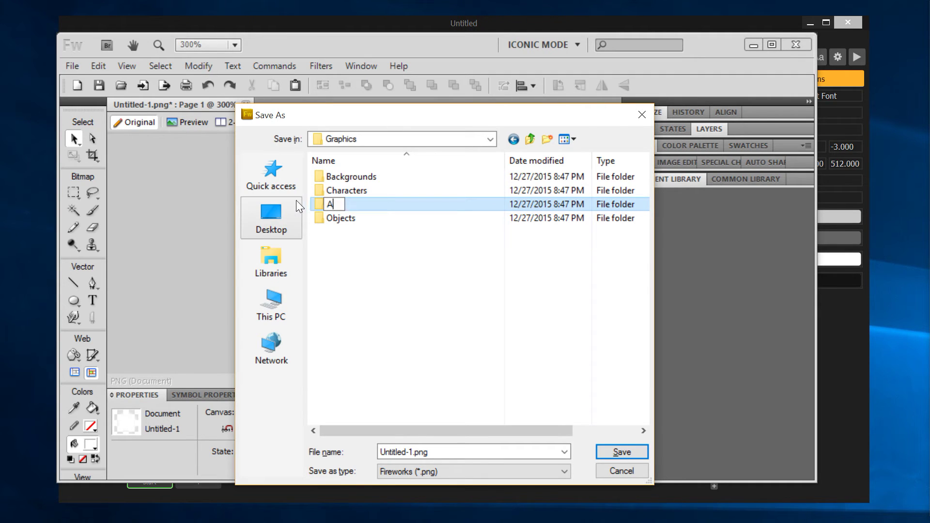
{"action": "type", "text": "ctions"}
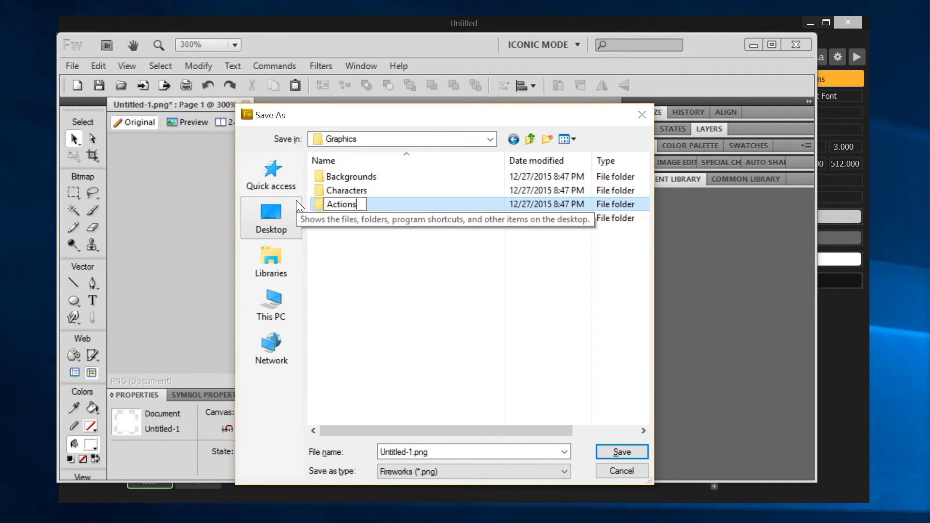
{"action": "key", "text": "Return"}
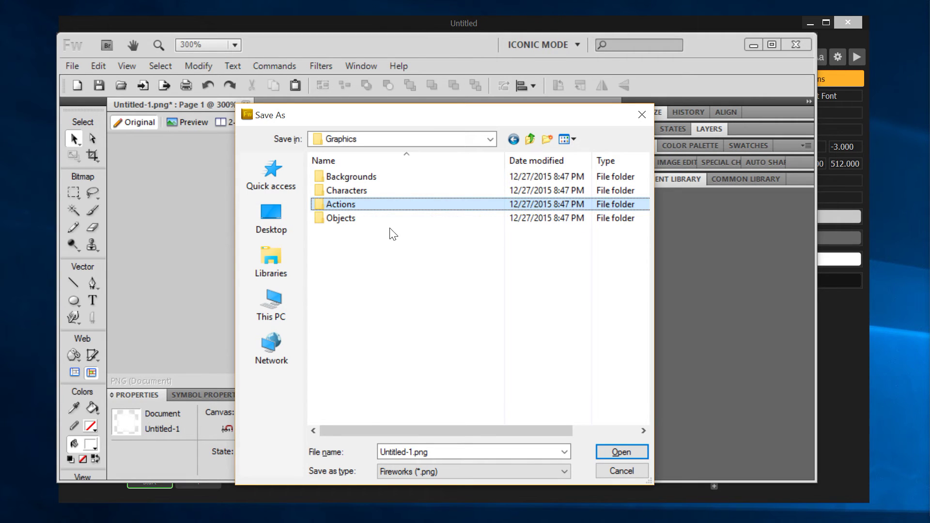
Save the glowing circle document as char-one.png in the Characters folder
{"action": "double_click", "coordinate": [342, 187]}
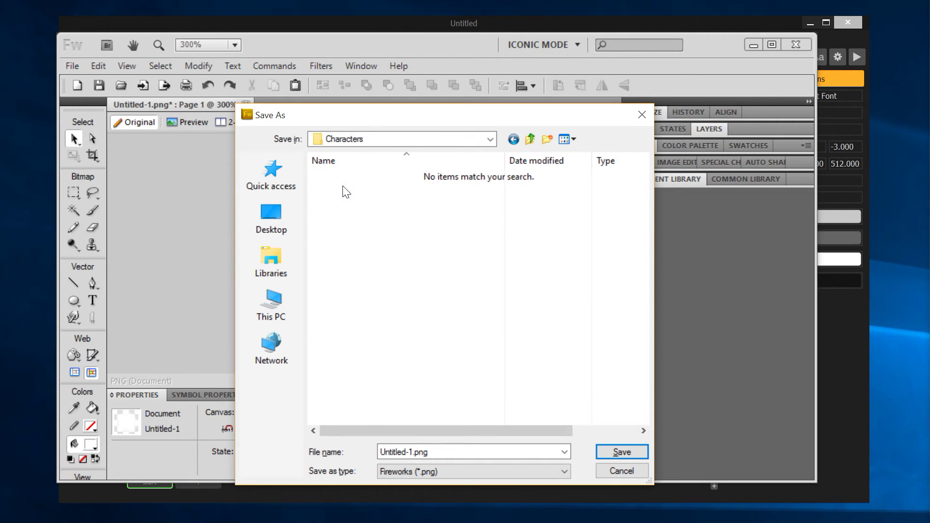
{"action": "double_click", "coordinate": [435, 448]}
{"action": "type", "text": "char"}
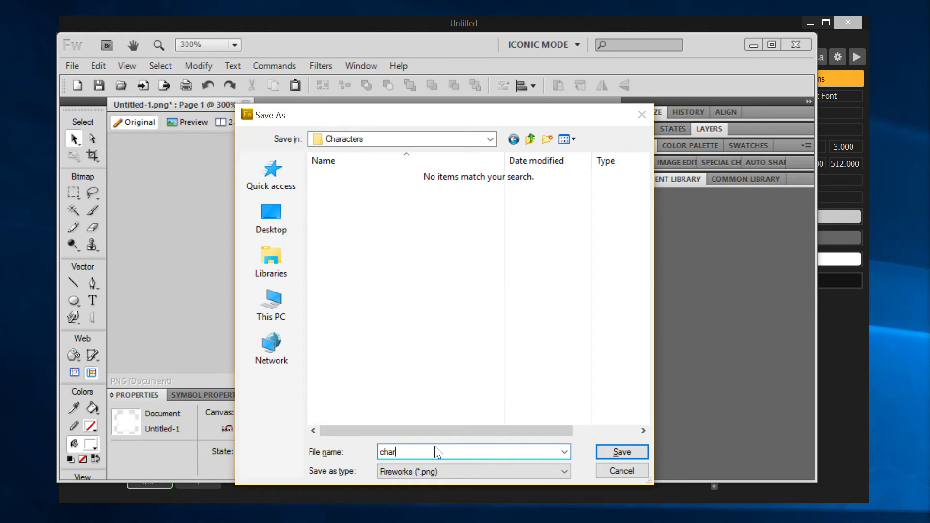
{"action": "type", "text": "-one.png"}
{"action": "key", "text": "Return"}
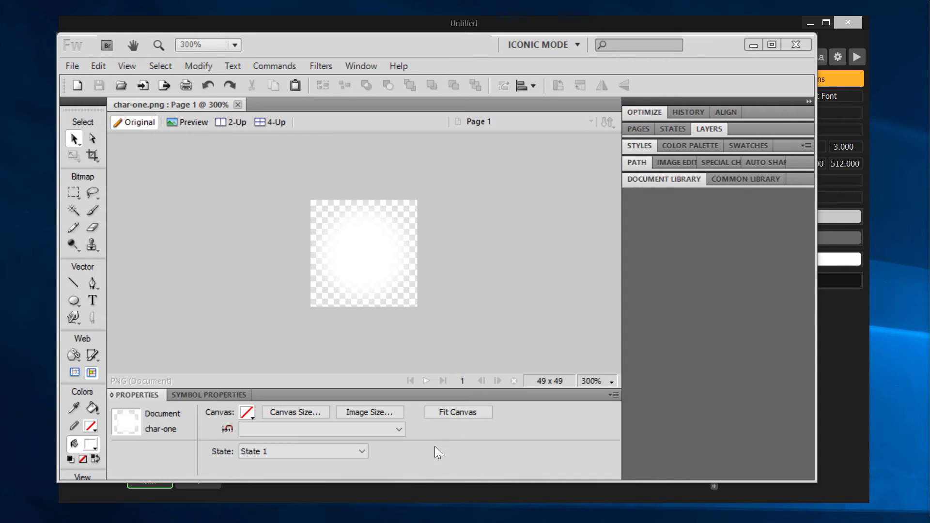
Create a new 100 x 100 pixel document with a transparent canvas at 120 pixels/inch
{"action": "key", "text": "v"}
{"action": "key", "text": "ctrl+n"}
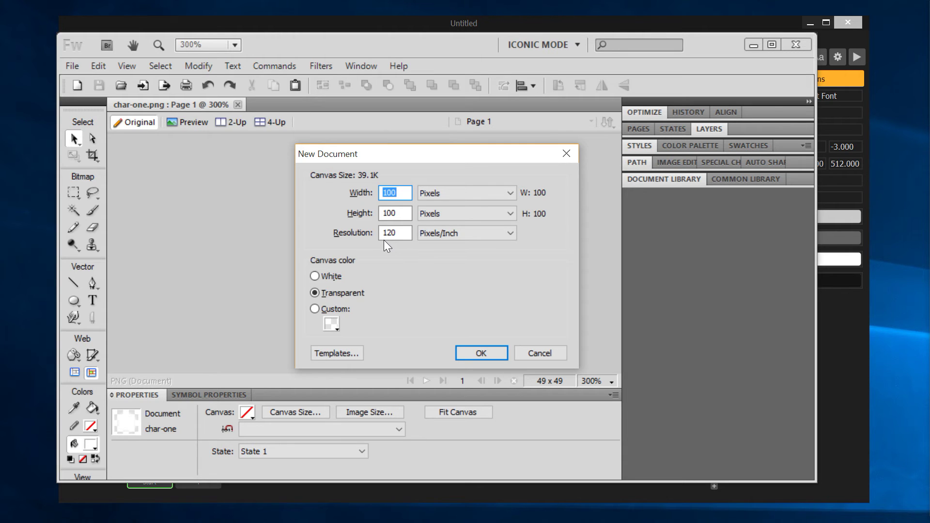
{"action": "key", "text": "Return"}
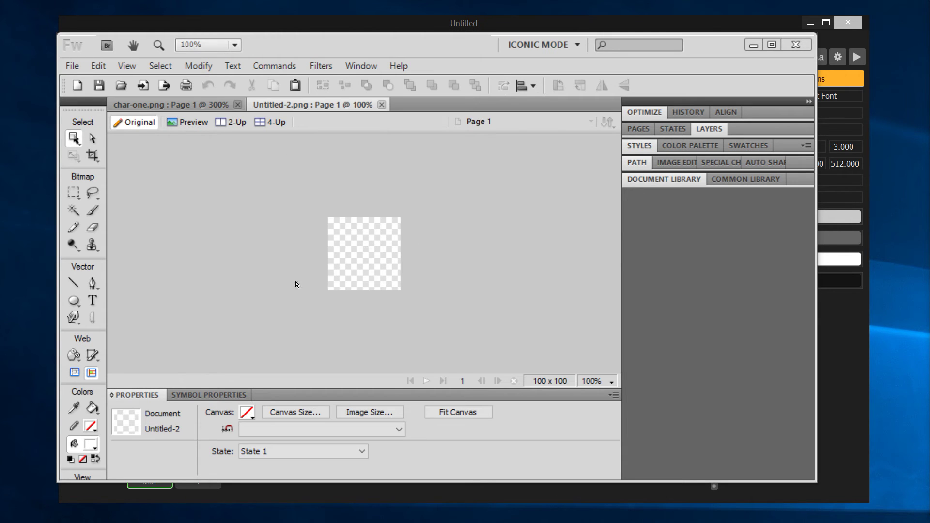
{"action": "left_click", "coordinate": [74, 300]}
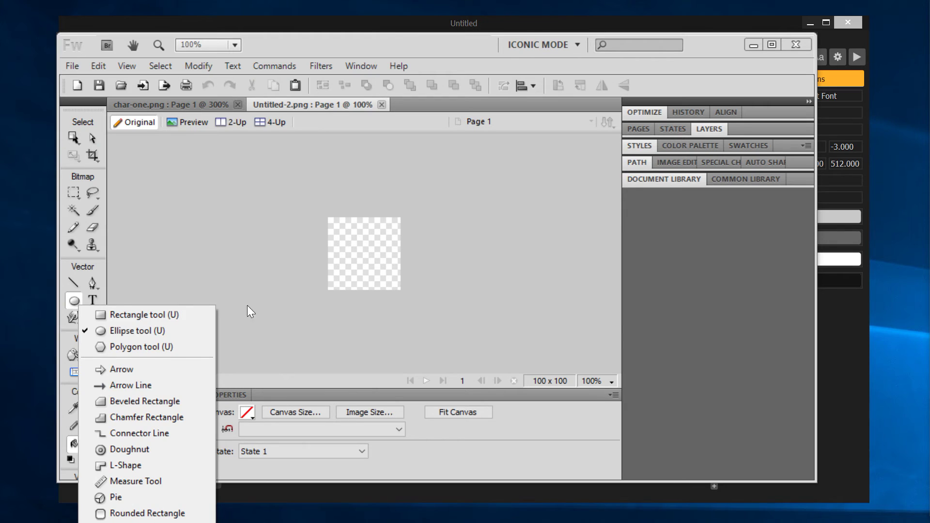
{"action": "left_click", "coordinate": [270, 187]}
{"action": "key", "text": "v"}
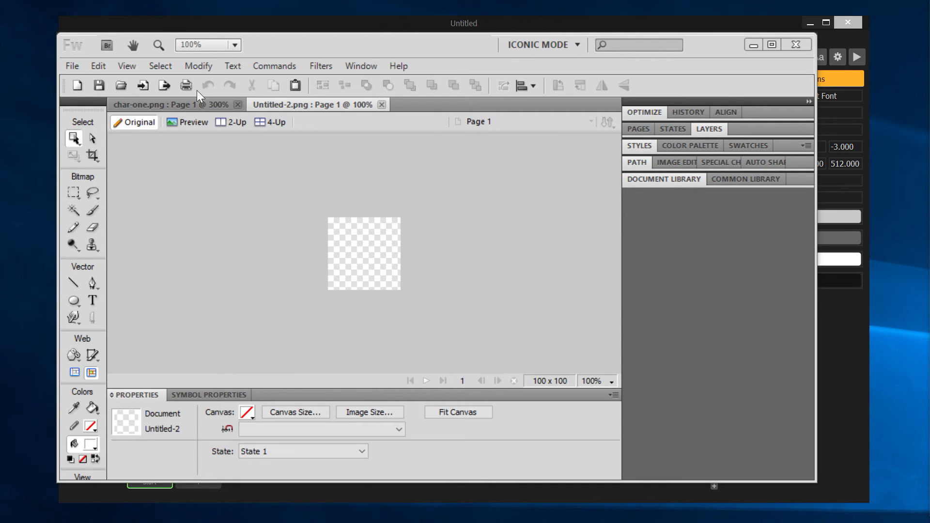
Copy the glowing ellipse from char-one.png into the new document and move it to about X 30, Y 32
{"action": "left_click", "coordinate": [202, 102]}
{"action": "left_click", "coordinate": [365, 240]}
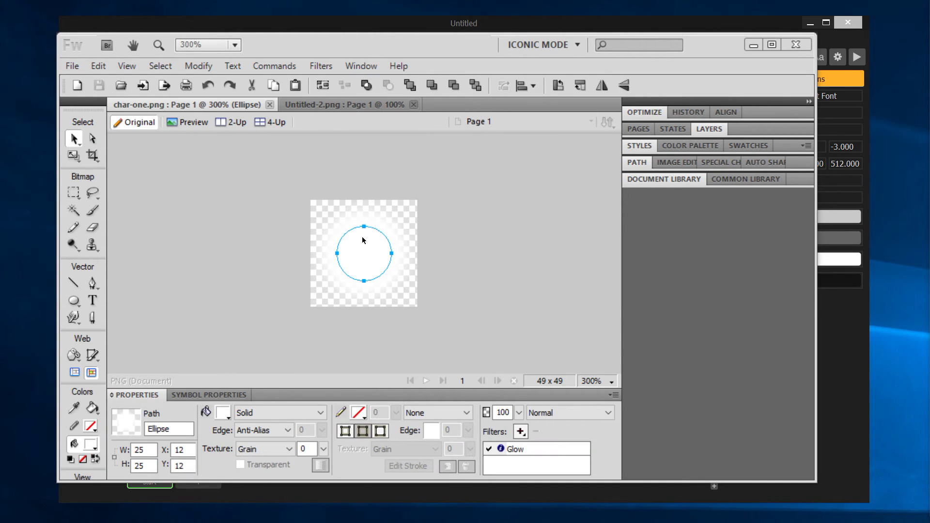
{"action": "left_click", "coordinate": [352, 105]}
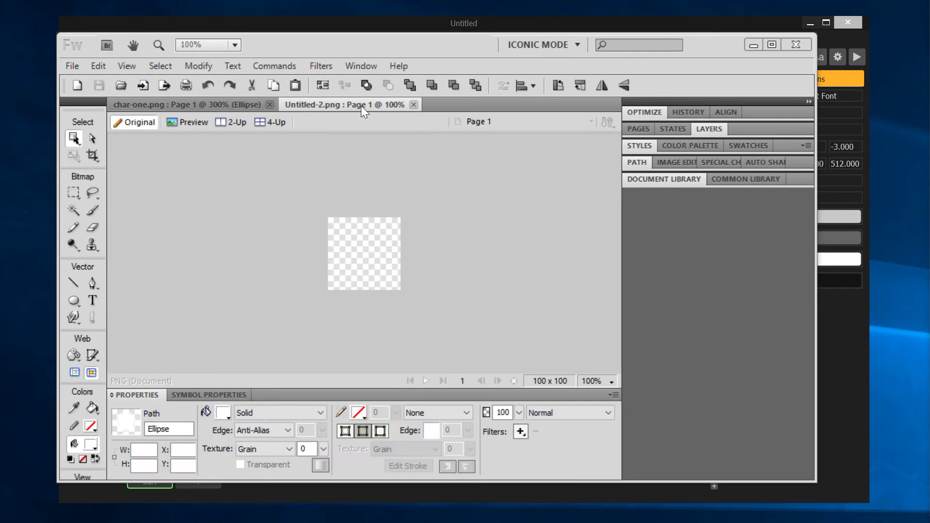
{"action": "key", "text": "ctrl+v"}
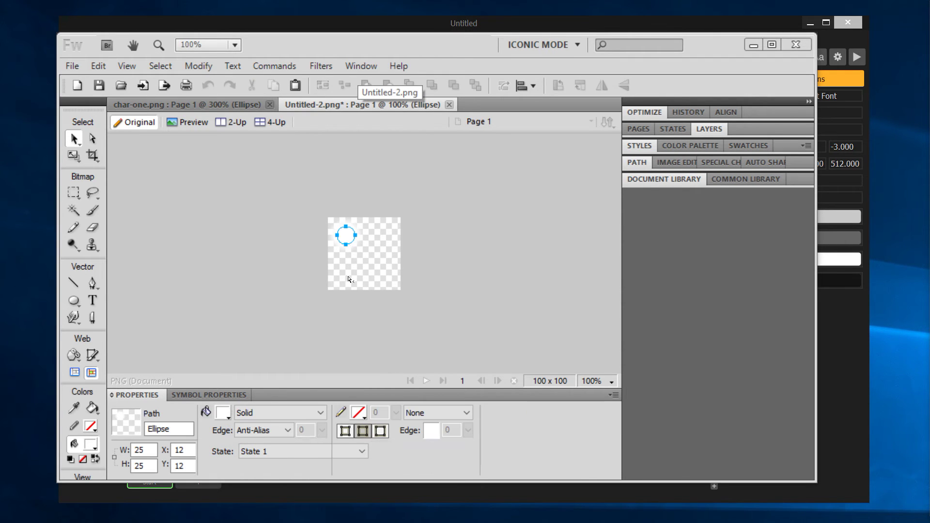
{"action": "left_click_drag", "start_coordinate": [350, 240], "coordinate": [363, 254]}
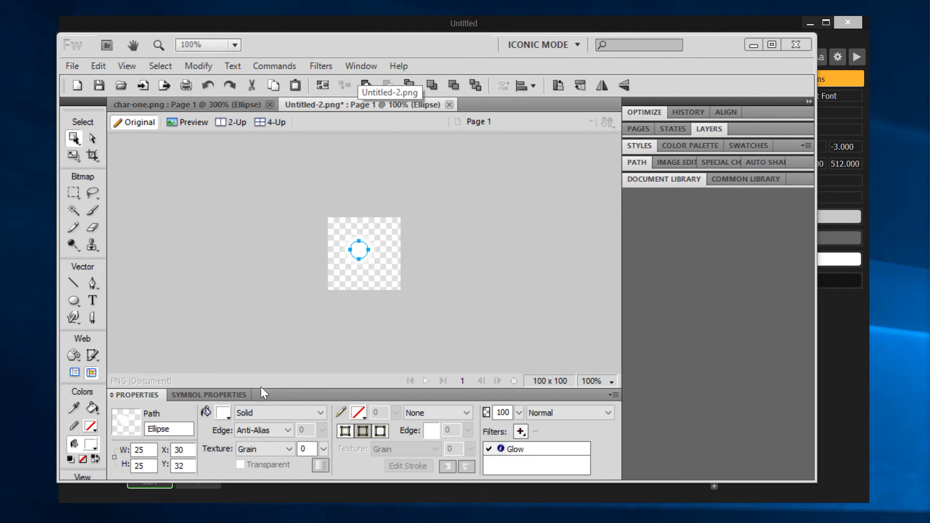
Set the pasted circle's width and height to 35
{"action": "double_click", "coordinate": [144, 450]}
{"action": "type", "text": "35"}
{"action": "key", "text": "Tab"}
{"action": "type", "text": "35"}
{"action": "key", "text": "Tab"}
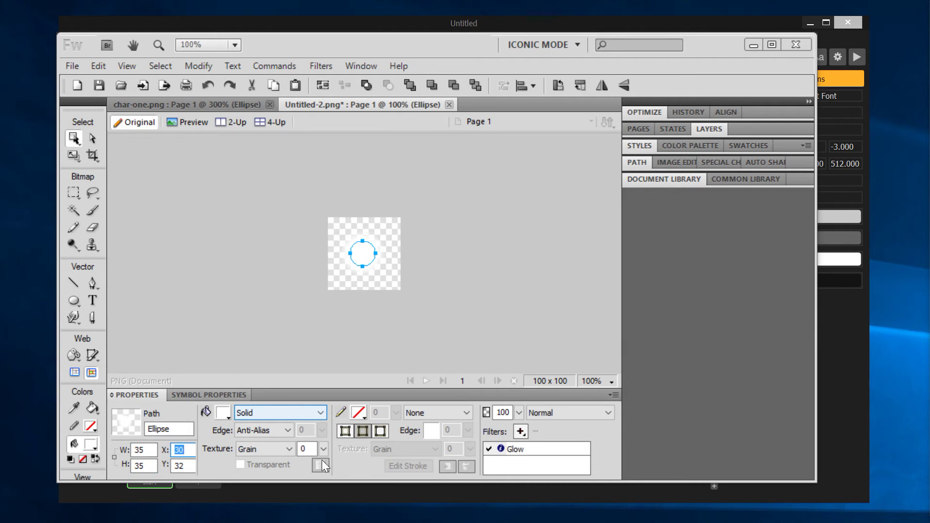
Set the colour of the circle's Glow filter to red (#FF0000)
{"action": "left_click", "coordinate": [504, 451]}
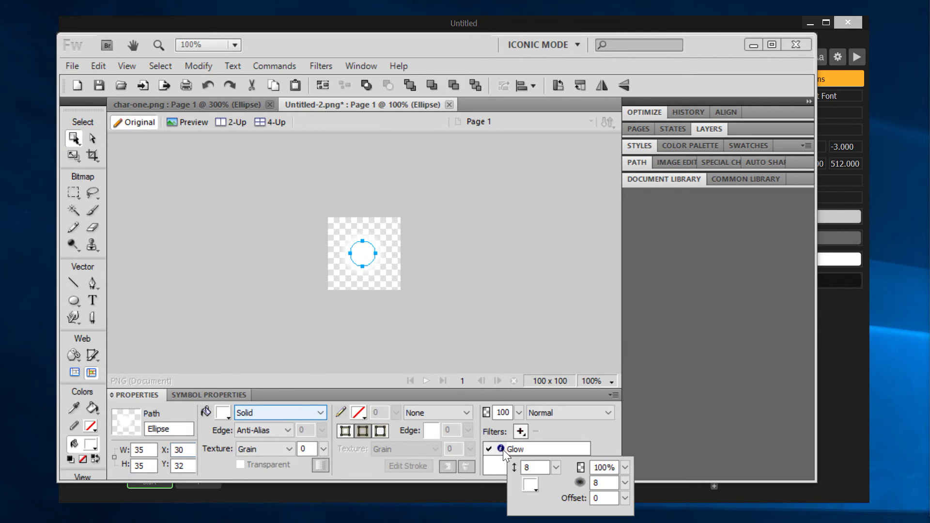
{"action": "left_click", "coordinate": [535, 482]}
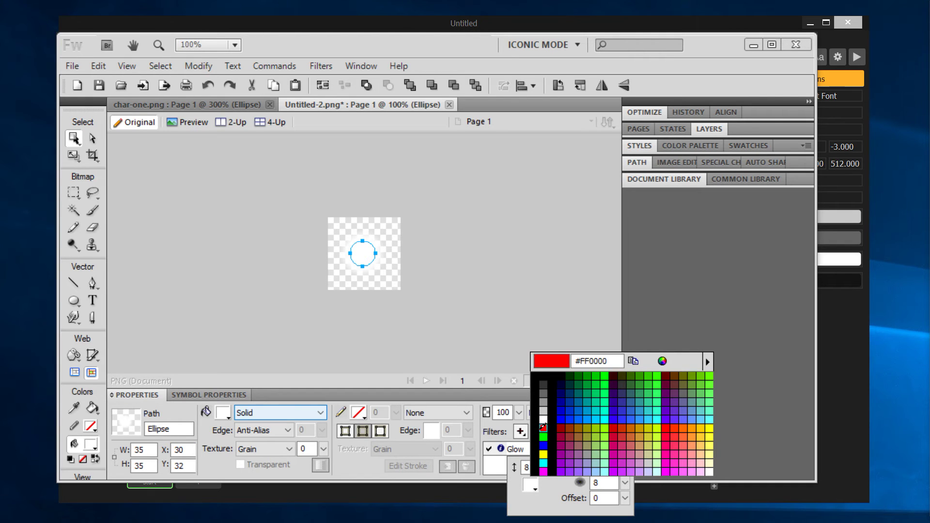
{"action": "left_click", "coordinate": [543, 428]}
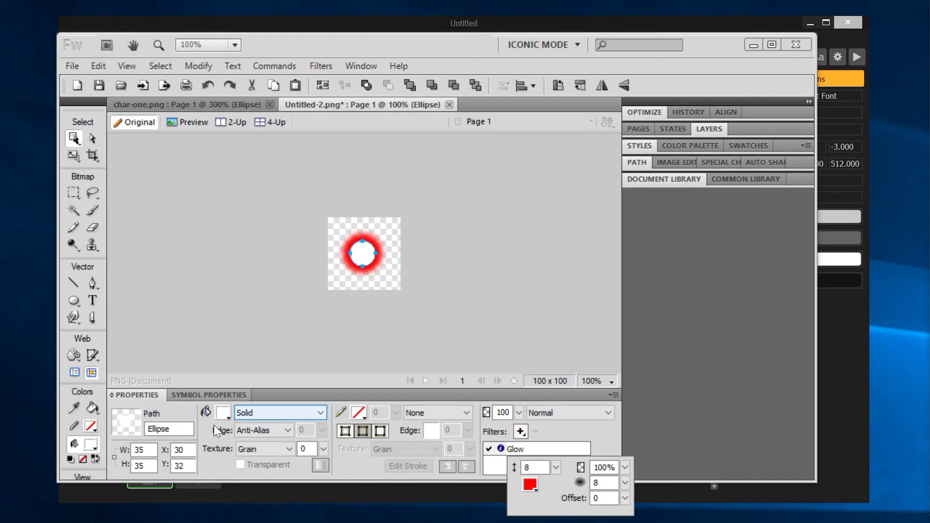
Fill the circle with solid red and fit the canvas to the glowing shape
{"action": "left_click", "coordinate": [223, 407]}
{"action": "left_click", "coordinate": [223, 412]}
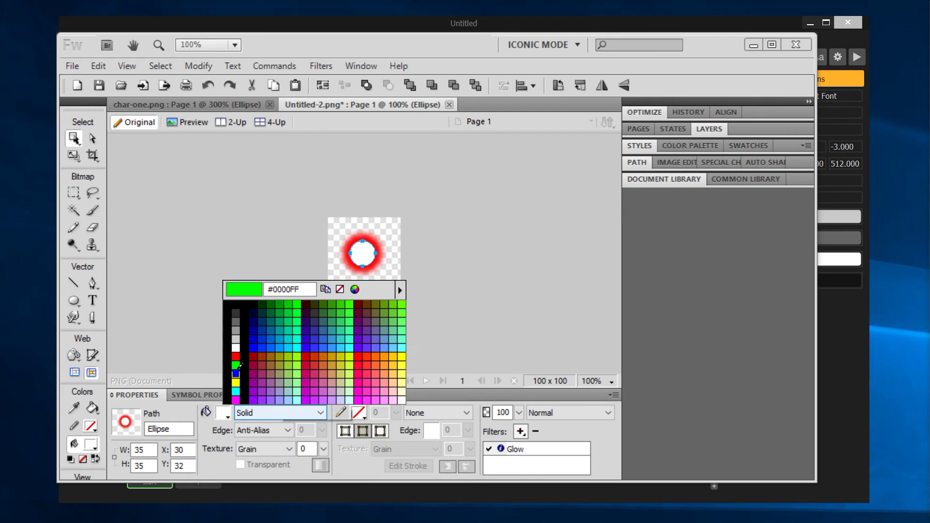
{"action": "left_click", "coordinate": [236, 356]}
{"action": "left_click", "coordinate": [451, 255]}
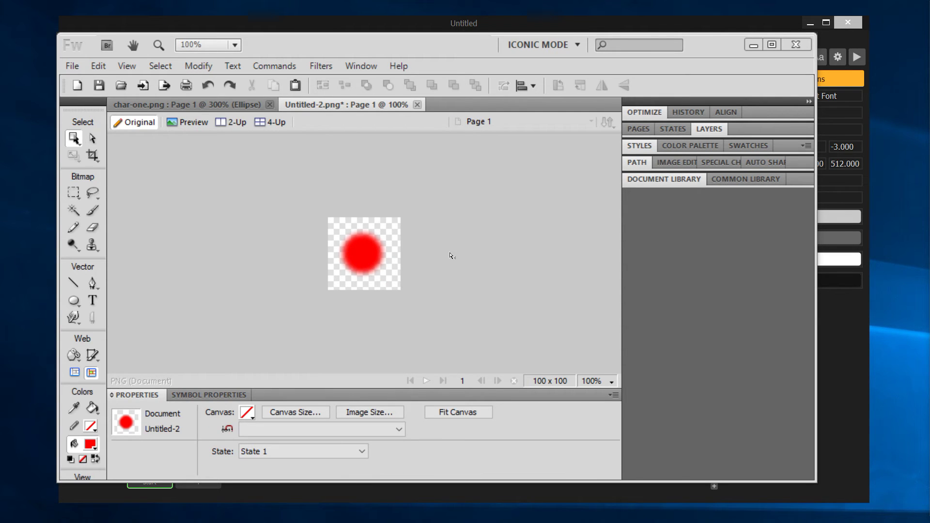
{"action": "left_click", "coordinate": [456, 410]}
{"action": "left_click", "coordinate": [481, 145]}
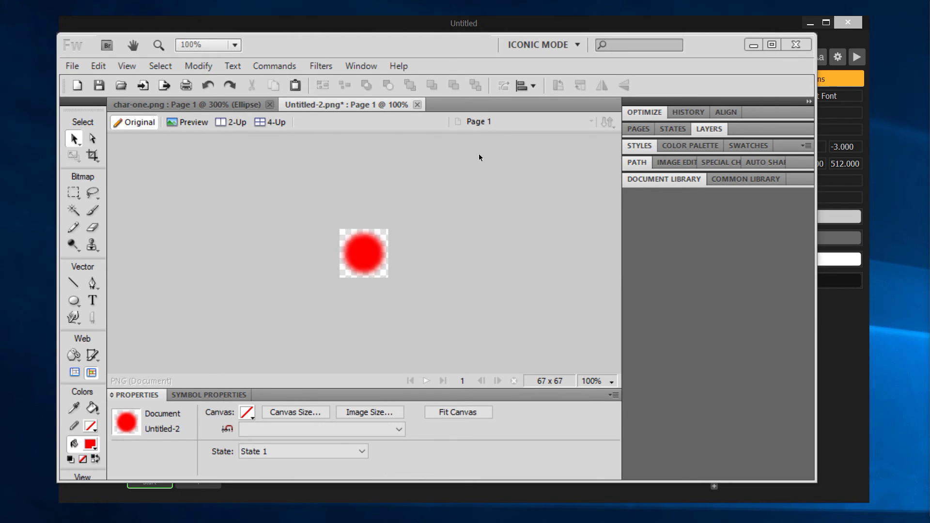
Start saving the red circle document, create an Enemies folder inside the Graphics folder and open it
{"action": "key", "text": "ctrl+s"}
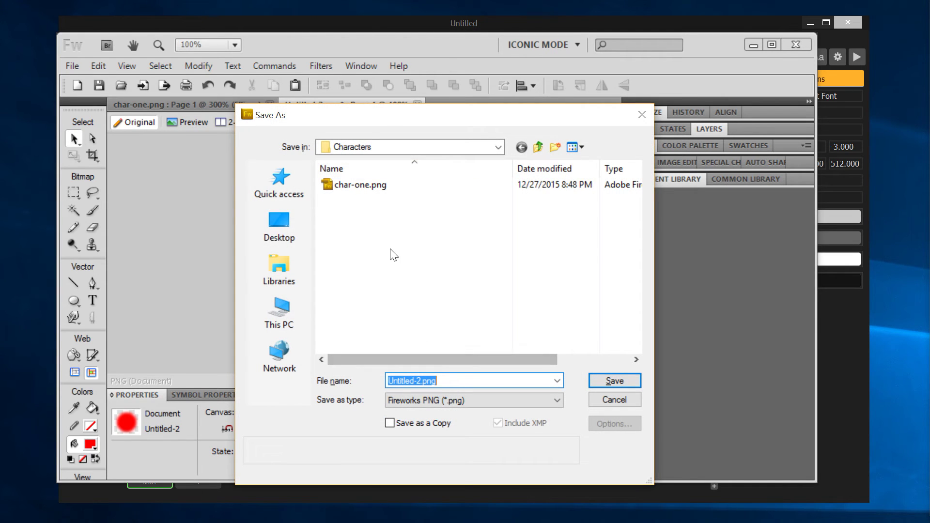
{"action": "left_click", "coordinate": [538, 147]}
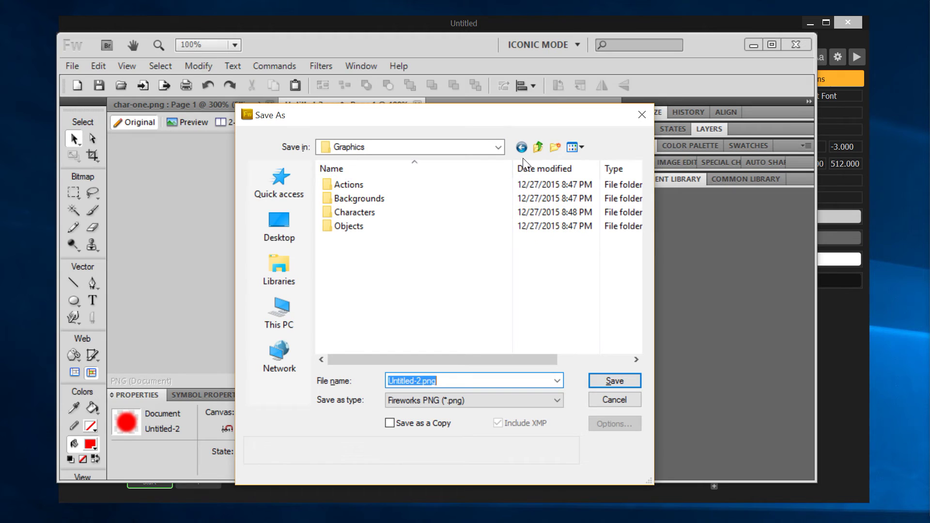
{"action": "left_click", "coordinate": [561, 148]}
{"action": "type", "text": "Ene"}
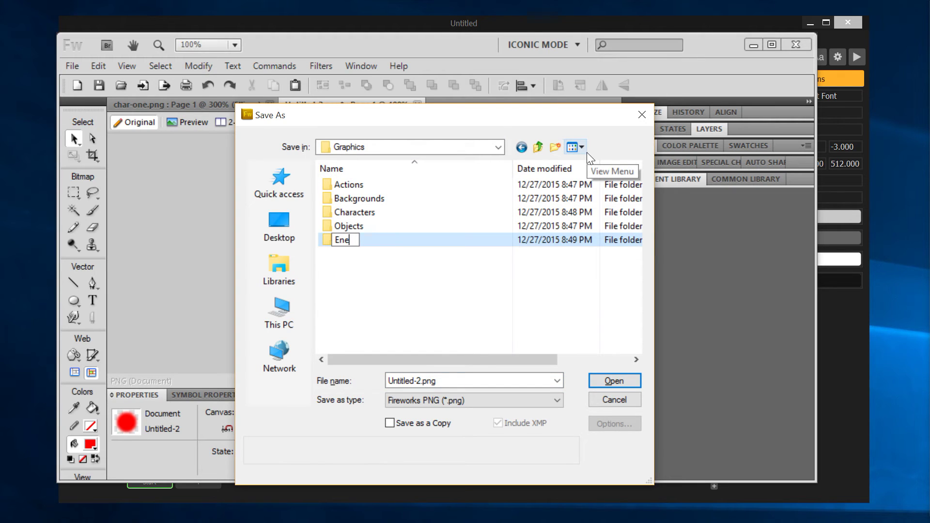
{"action": "type", "text": "mies"}
{"action": "key", "text": "Return"}
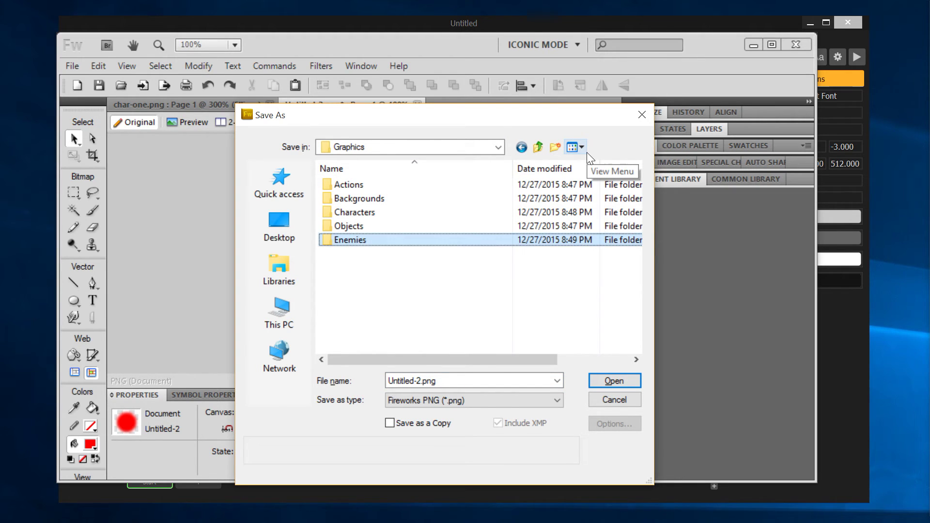
{"action": "key", "text": "Return"}
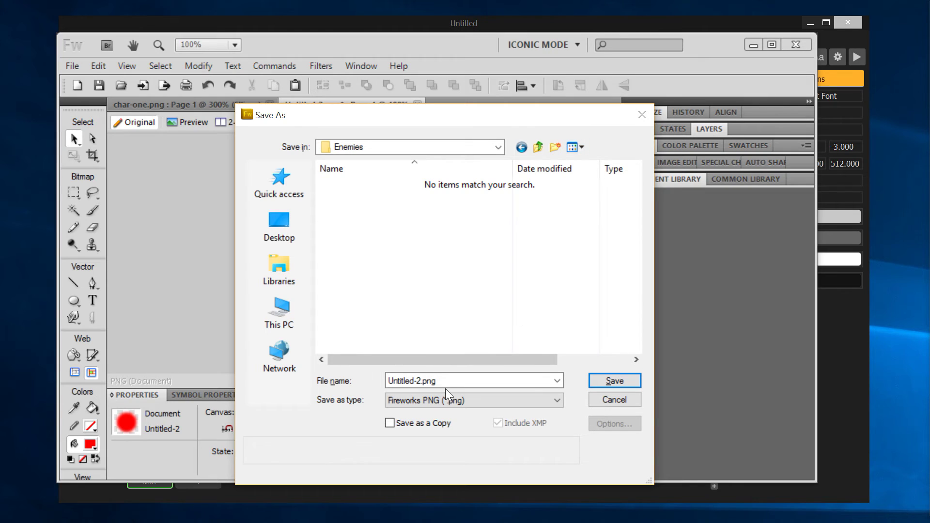
Save the red circle document as enemy-one.png in the Enemies folder
{"action": "left_click_drag", "start_coordinate": [446, 380], "coordinate": [376, 377]}
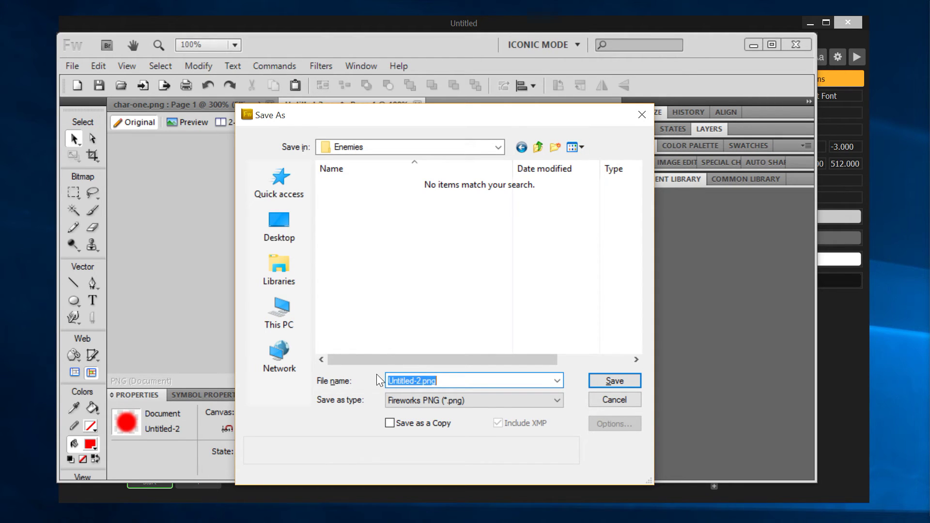
{"action": "type", "text": "eenemy"}
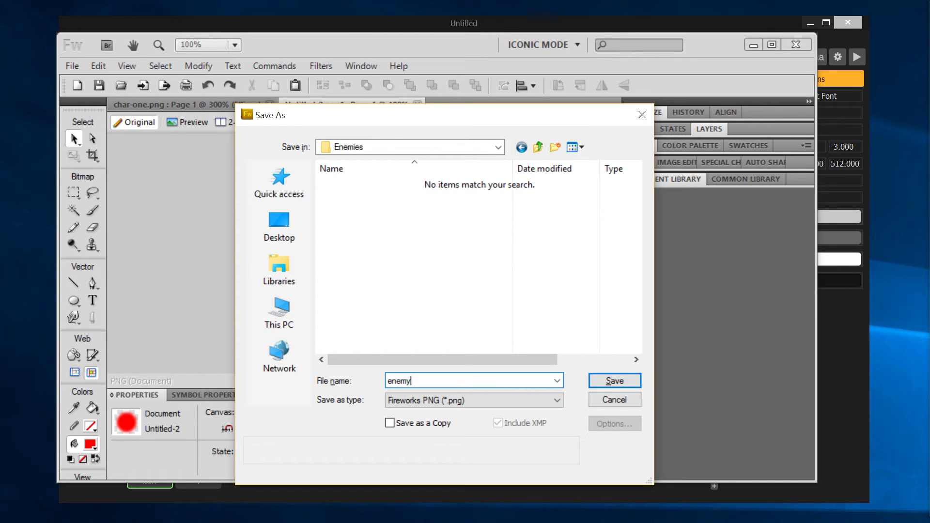
{"action": "type", "text": "-1"}
{"action": "key", "text": "BackSpace"}
{"action": "type", "text": "one"}
{"action": "key", "text": "Return"}
{"action": "key", "text": "v"}
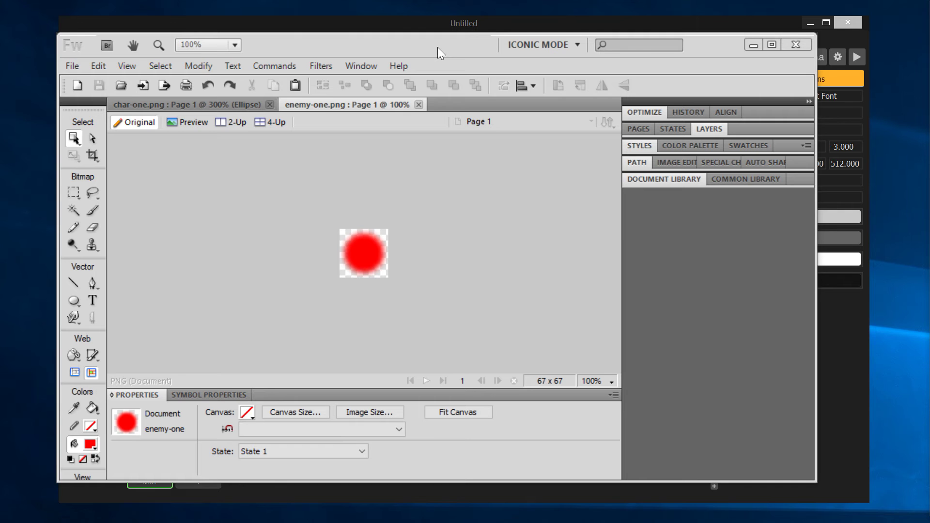
Move the Fireworks window out of the way and arrange the XnView file browser beside the Buildbox window
{"action": "left_click", "coordinate": [199, 104]}
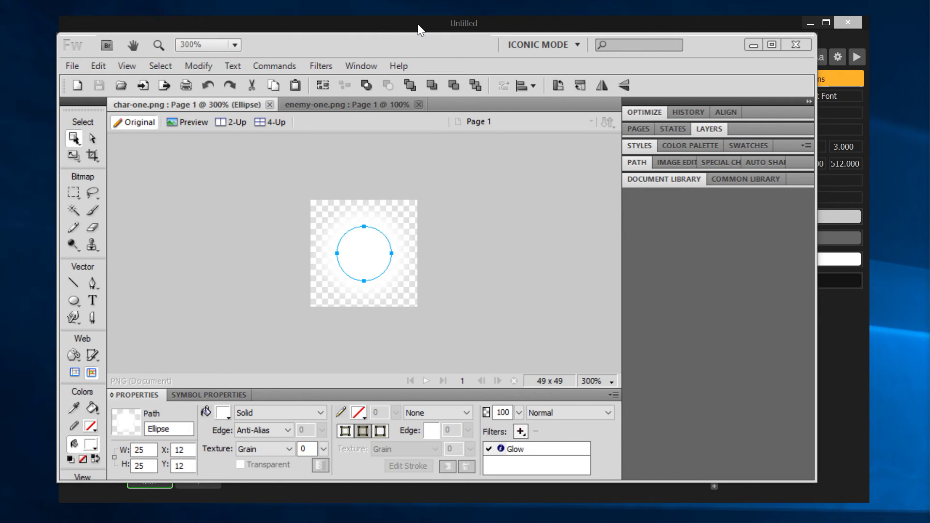
{"action": "left_click_drag", "start_coordinate": [420, 40], "coordinate": [426, 521]}
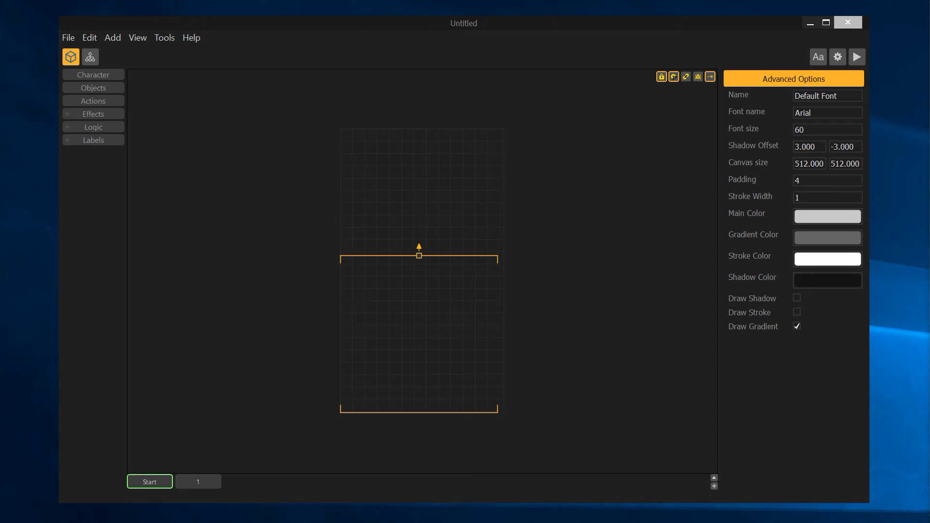
{"action": "left_click_drag", "start_coordinate": [929, 83], "coordinate": [574, 73]}
{"action": "left_click_drag", "start_coordinate": [615, 29], "coordinate": [558, 5]}
{"action": "left_click", "coordinate": [822, 237]}
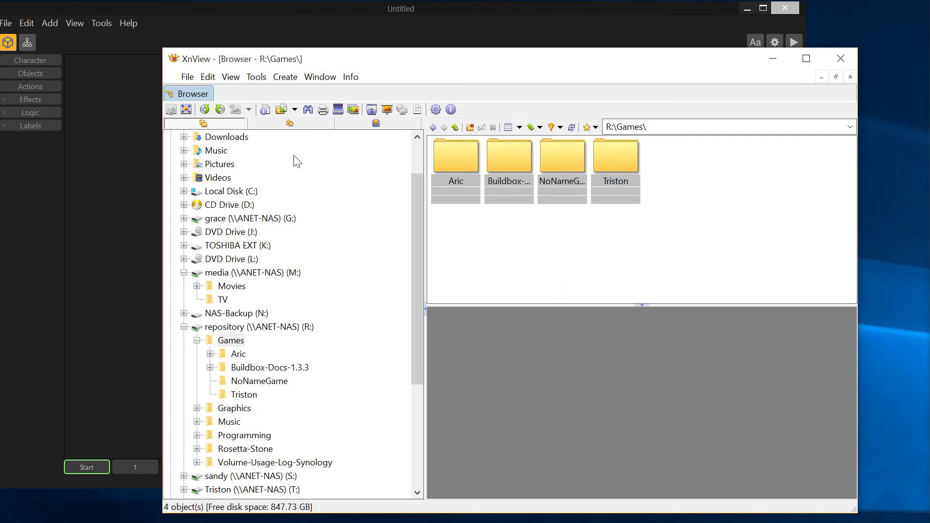
{"action": "left_click_drag", "start_coordinate": [468, 67], "coordinate": [609, 70]}
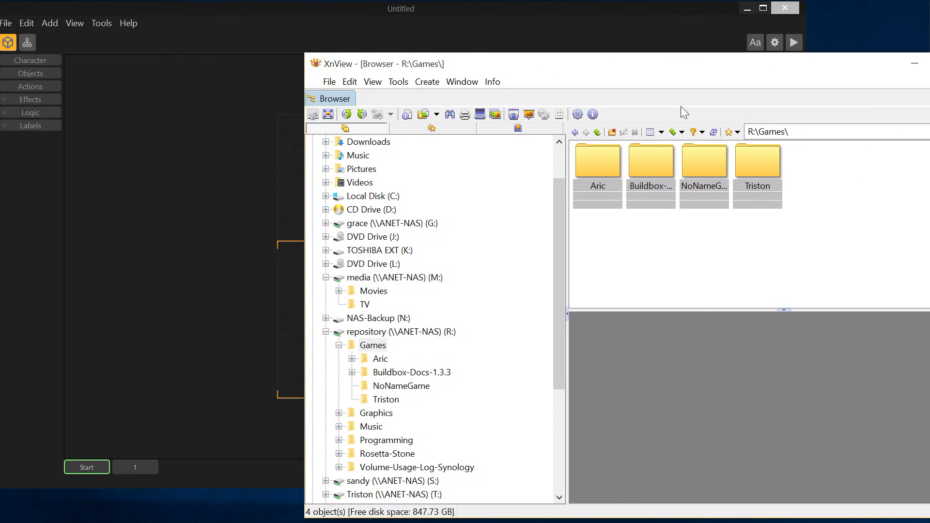
Open the NoNameGame Graphics Characters folder in XnView and move its window clear of the Buildbox scene
{"action": "left_click", "coordinate": [390, 386]}
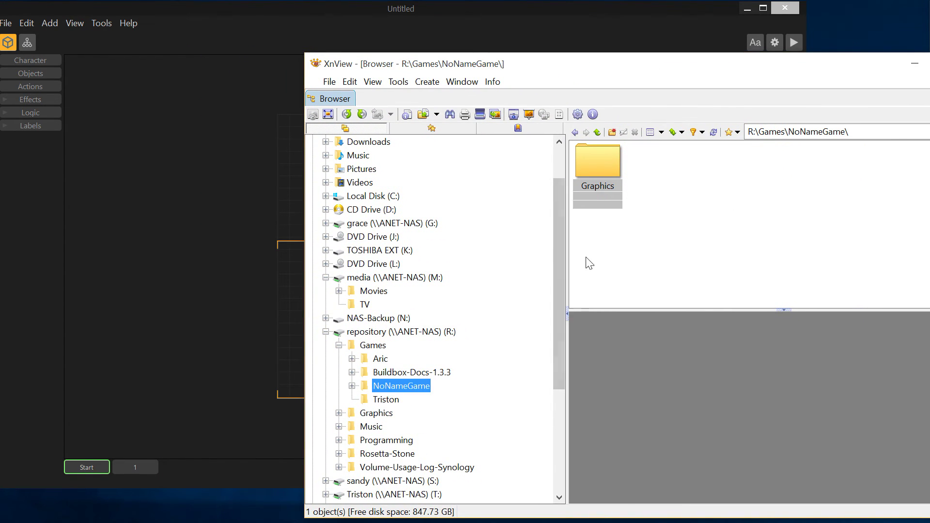
{"action": "double_click", "coordinate": [601, 162]}
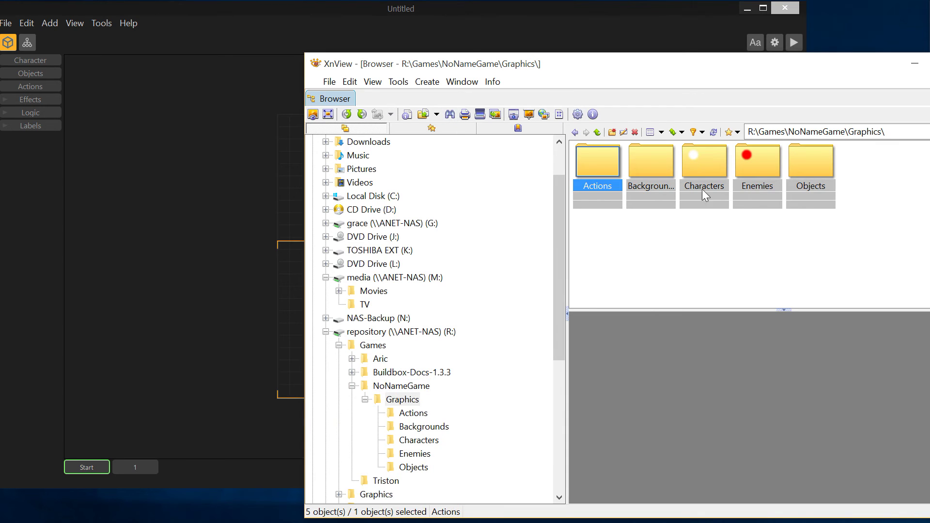
{"action": "left_click", "coordinate": [758, 161]}
{"action": "double_click", "coordinate": [703, 169]}
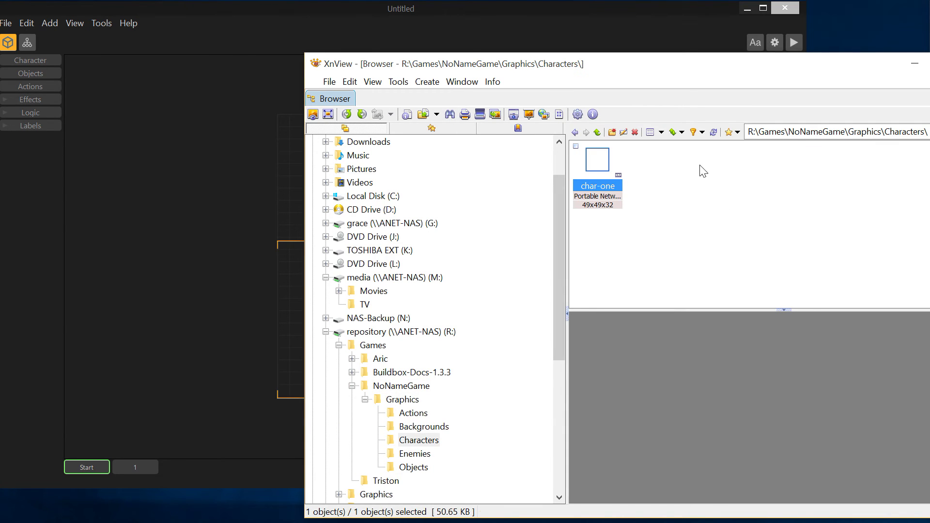
{"action": "left_click_drag", "start_coordinate": [623, 68], "coordinate": [848, 86]}
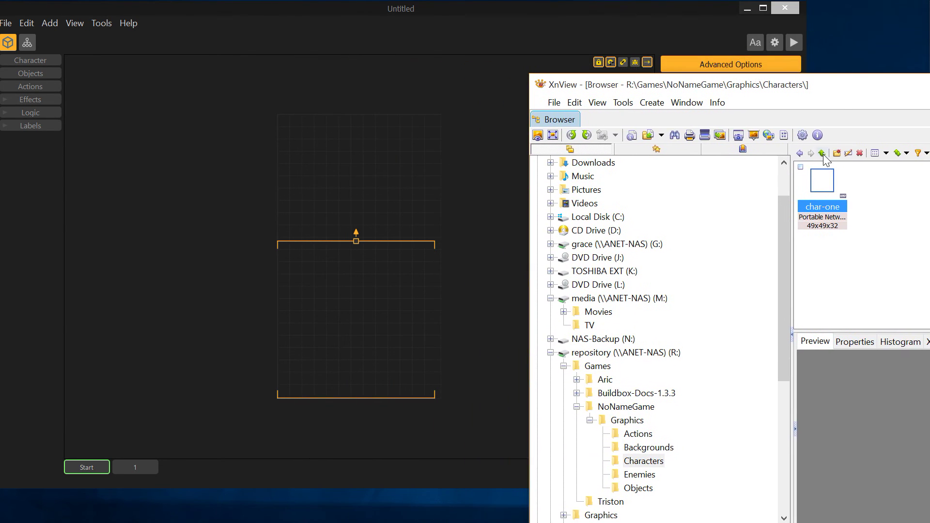
Import the char-one image from the Characters folder into Buildbox as a Character
{"action": "left_click_drag", "start_coordinate": [823, 198], "coordinate": [278, 112]}
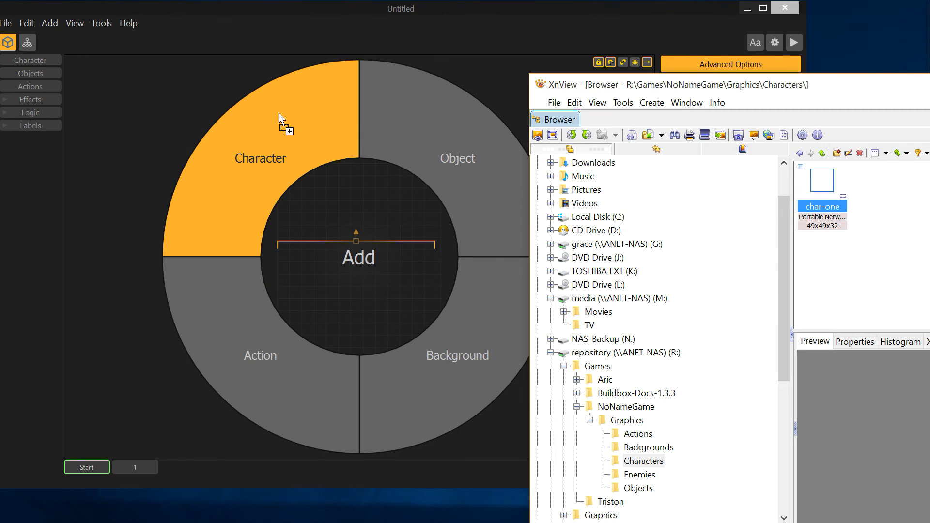
{"action": "left_click_drag", "start_coordinate": [269, 147], "coordinate": [269, 162]}
{"action": "left_click", "coordinate": [459, 211]}
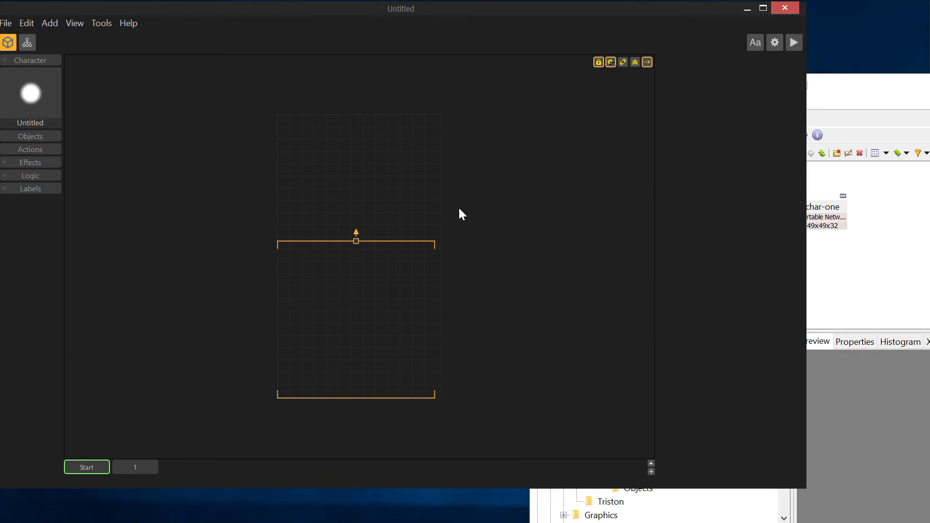
Edit the imported character's collision shape, setting it to Circle and matching its edge to the white circle
{"action": "left_click", "coordinate": [35, 115]}
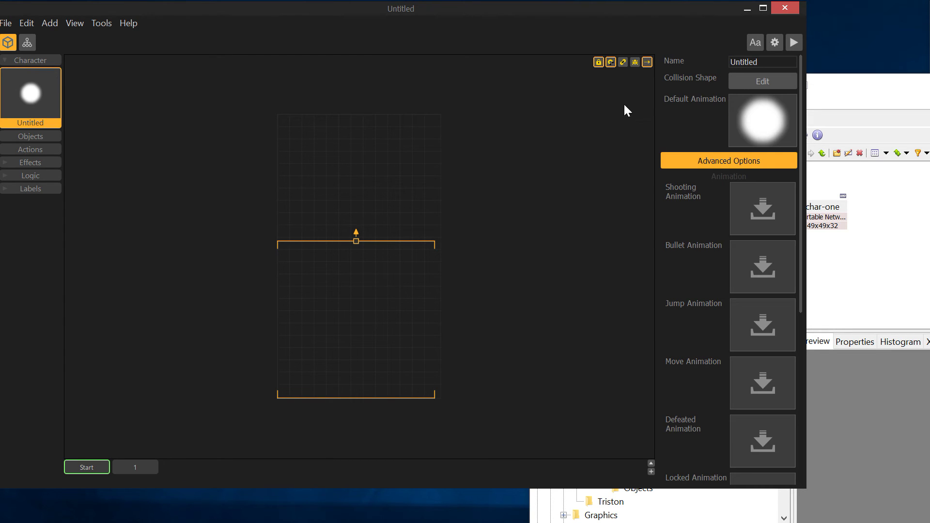
{"action": "left_click", "coordinate": [744, 86]}
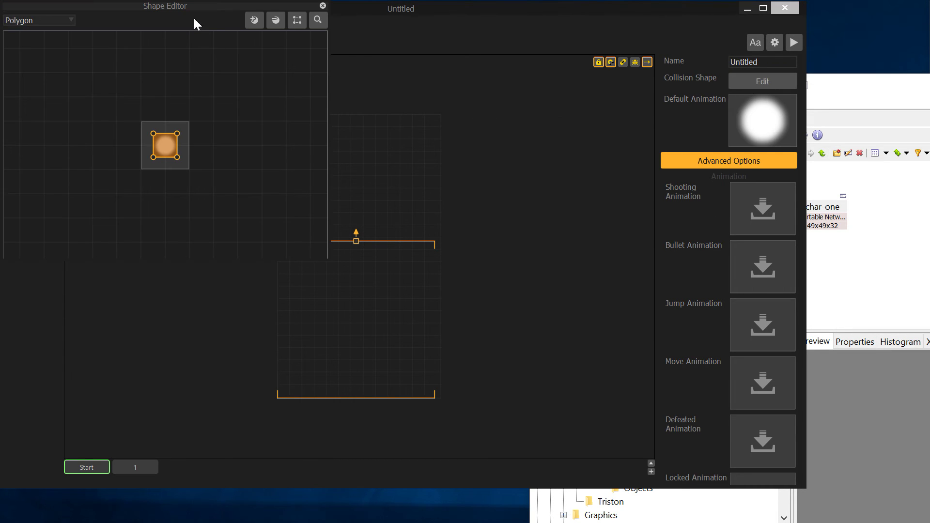
{"action": "left_click_drag", "start_coordinate": [230, 10], "coordinate": [499, 111]}
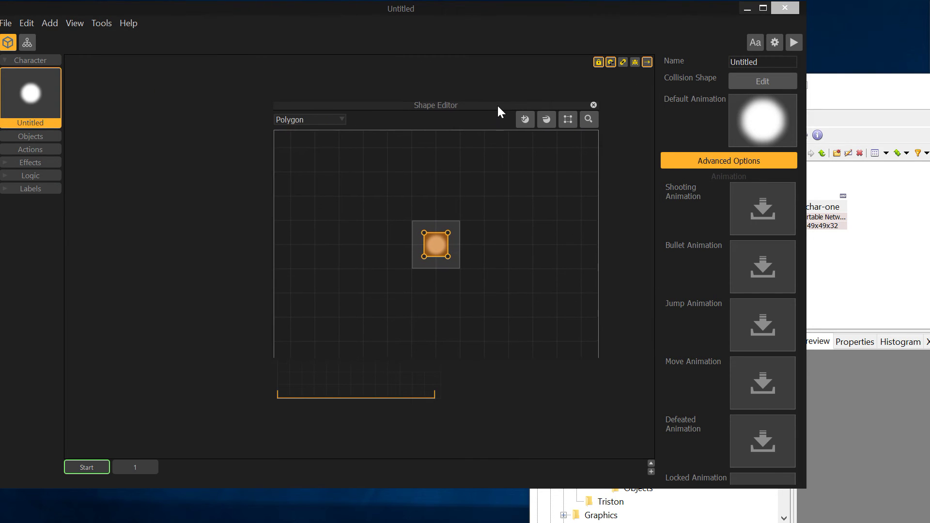
{"action": "left_click", "coordinate": [343, 120]}
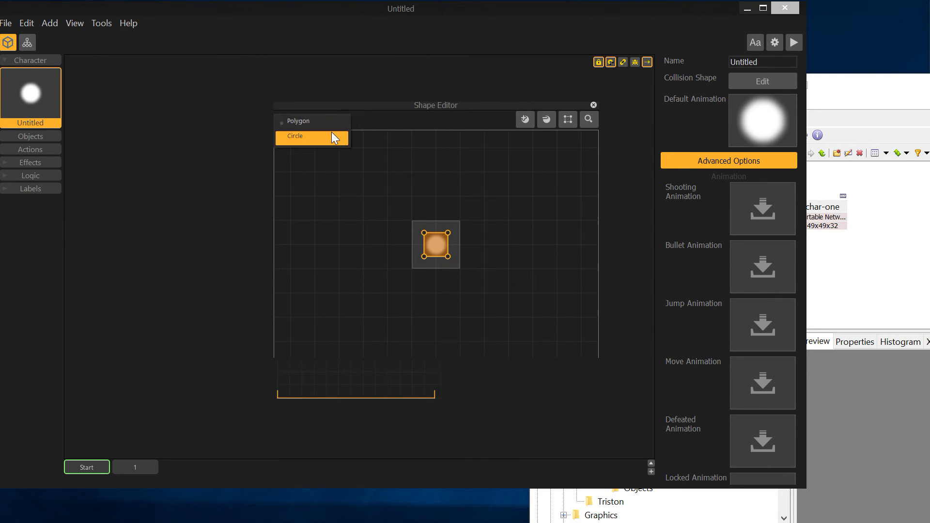
{"action": "left_click", "coordinate": [336, 137]}
{"action": "scroll", "coordinate": [407, 270], "scroll_direction": "up", "scroll_amount": 6}
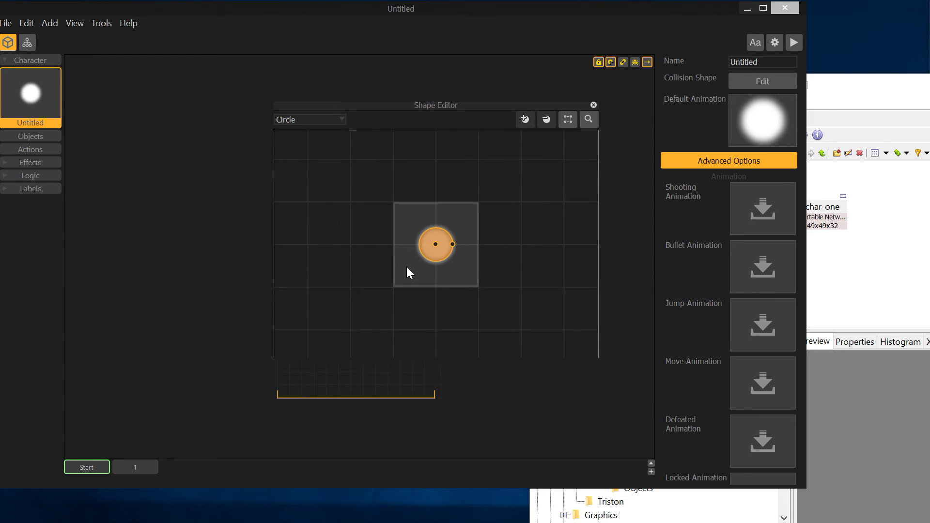
{"action": "left_click_drag", "start_coordinate": [488, 245], "coordinate": [487, 244]}
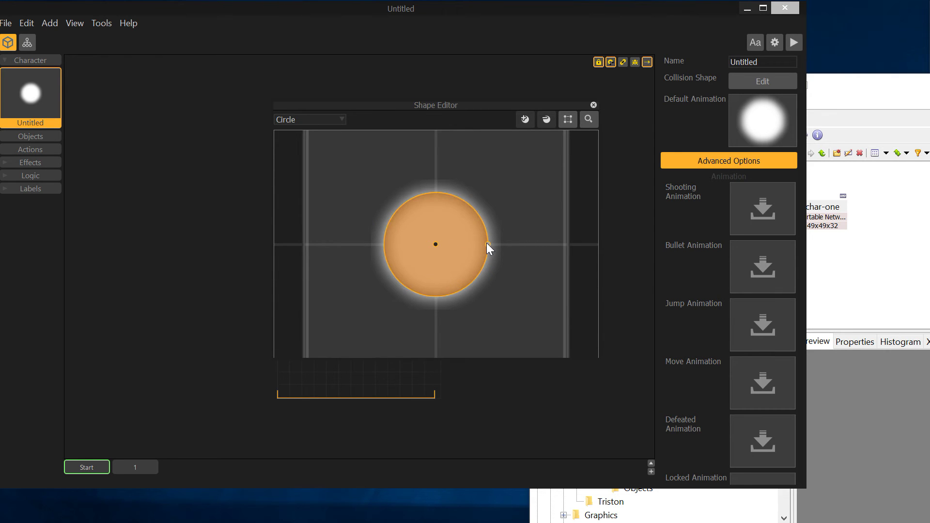
Try a Polygon collision shape with its upper-right corner pulled outward, and return the character to Circle
{"action": "left_click", "coordinate": [341, 121]}
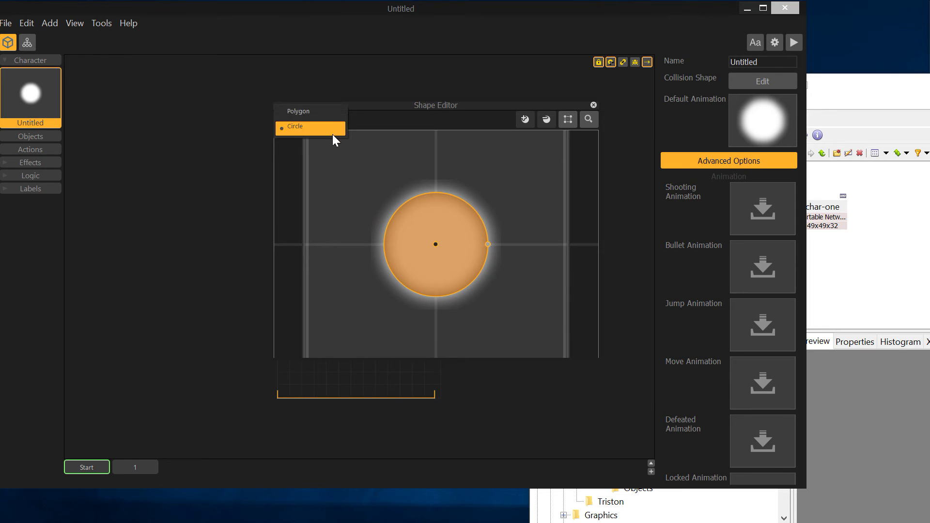
{"action": "left_click", "coordinate": [330, 116]}
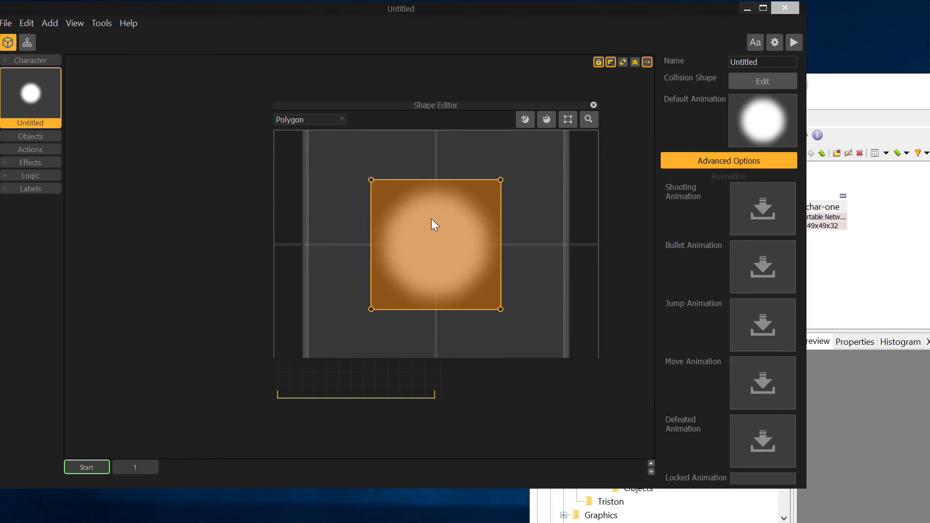
{"action": "left_click_drag", "start_coordinate": [499, 179], "coordinate": [509, 161]}
{"action": "left_click", "coordinate": [315, 121]}
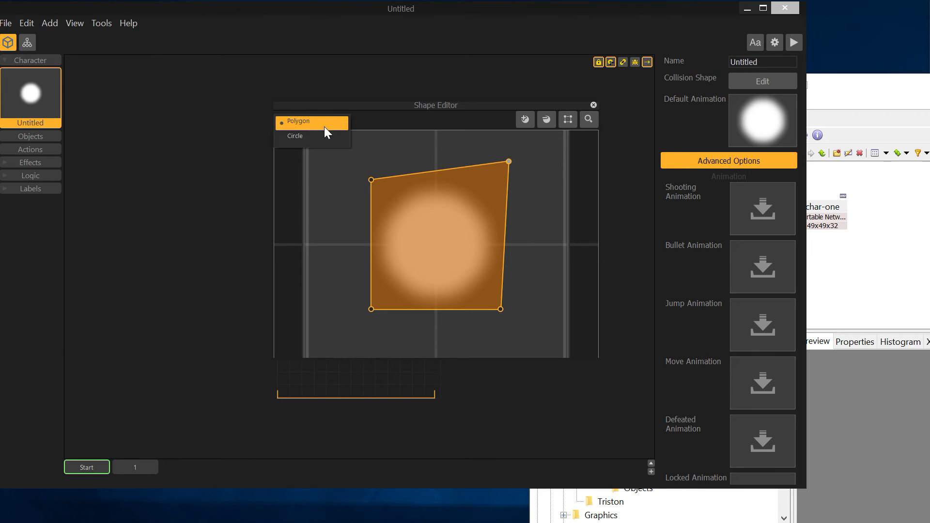
{"action": "left_click", "coordinate": [321, 138]}
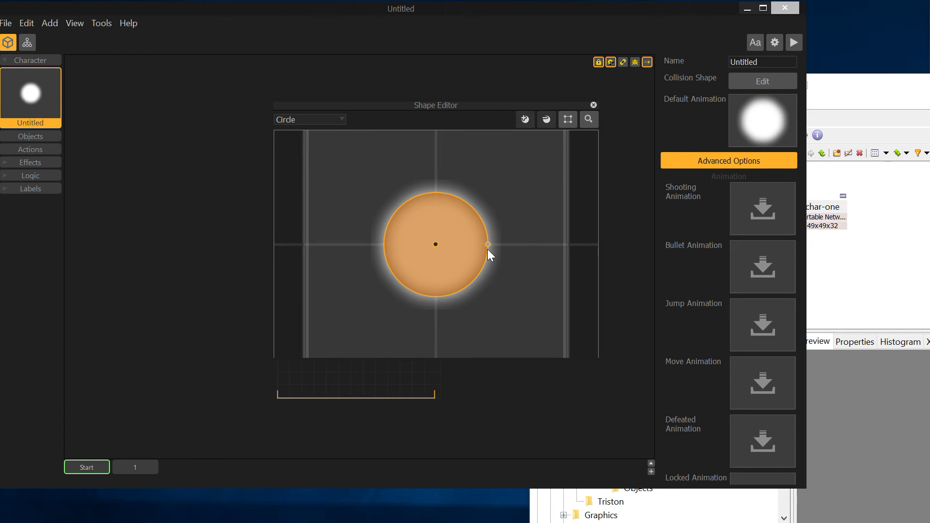
Close the shape editor and import enemy-one from XnView's Enemies folder into the Buildbox scene as an Object
{"action": "left_click", "coordinate": [594, 105]}
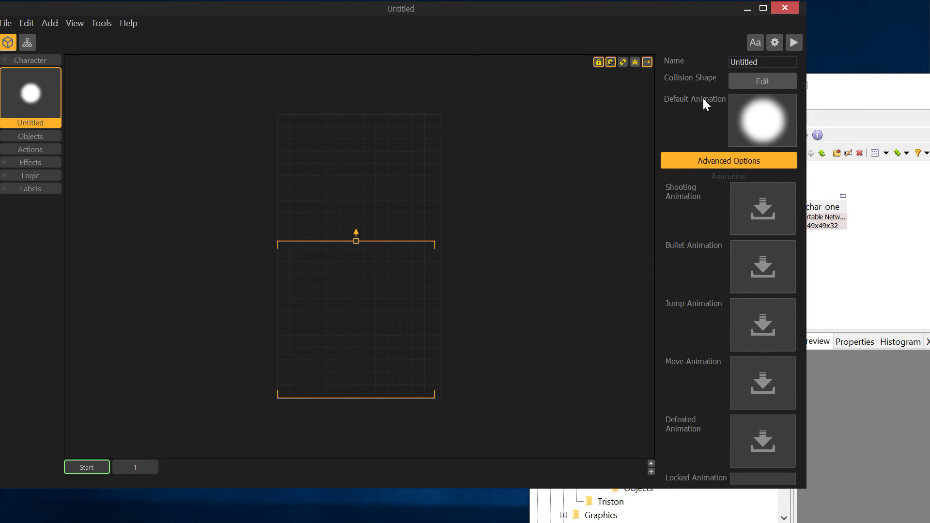
{"action": "left_click", "coordinate": [850, 86]}
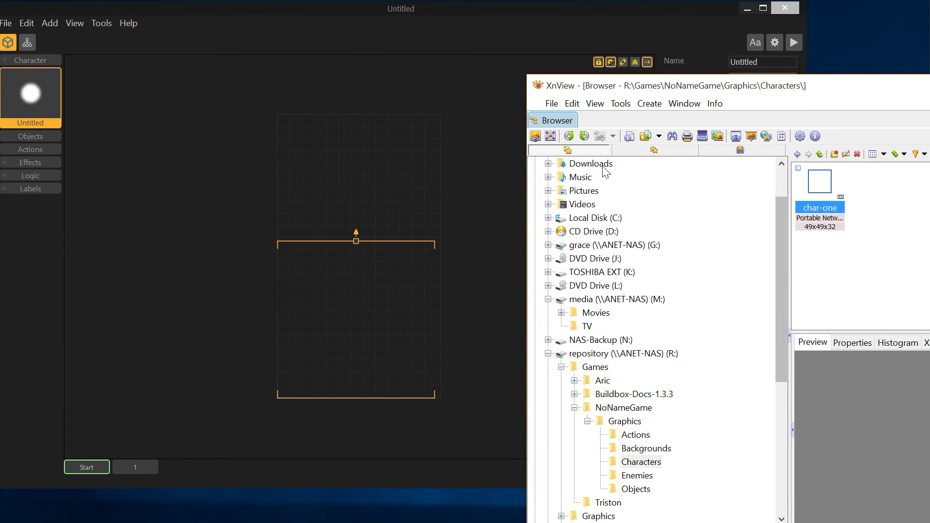
{"action": "left_click", "coordinate": [879, 278]}
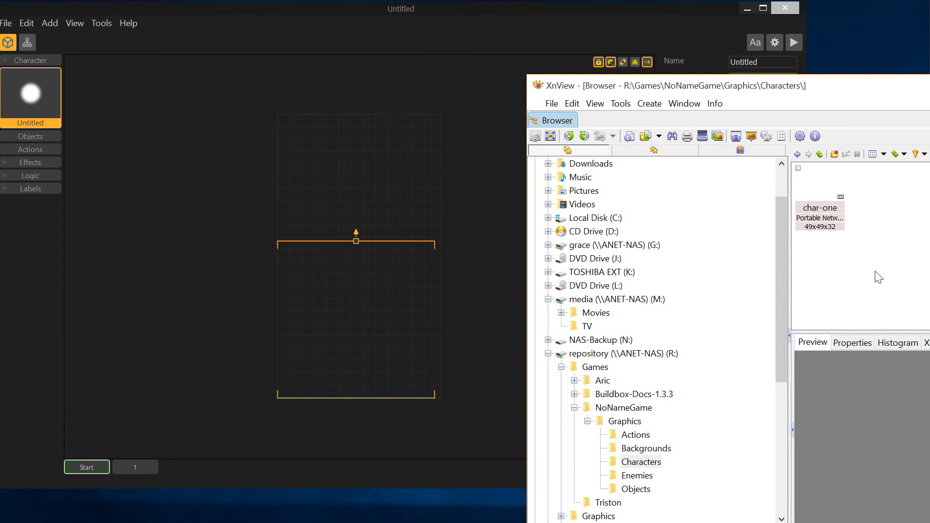
{"action": "left_click", "coordinate": [820, 155]}
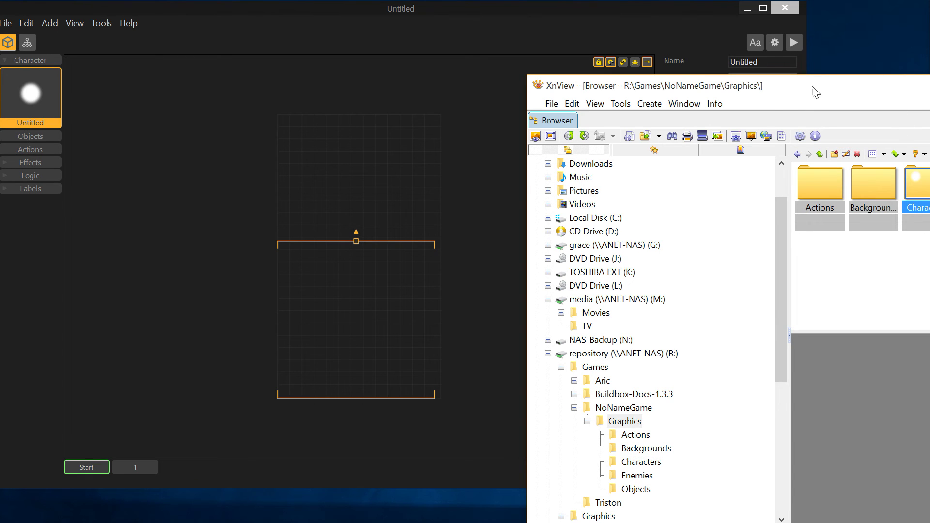
{"action": "left_click_drag", "start_coordinate": [807, 86], "coordinate": [688, 83]}
{"action": "left_click", "coordinate": [866, 189]}
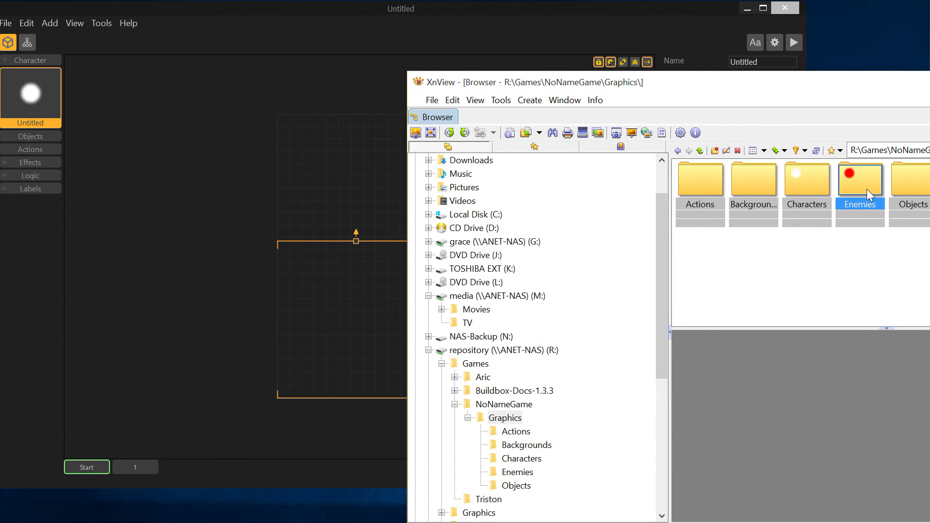
{"action": "double_click", "coordinate": [868, 190]}
{"action": "left_click_drag", "start_coordinate": [697, 180], "coordinate": [829, 143]}
{"action": "left_click_drag", "start_coordinate": [872, 213], "coordinate": [538, 227]}
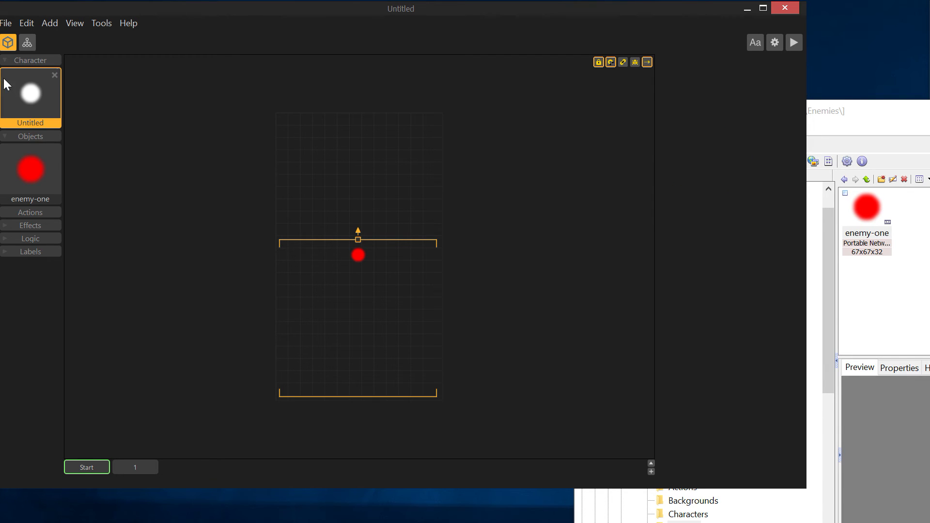
Set the enemy-one object's collision shape to Circle and close the shape editor
{"action": "left_click", "coordinate": [38, 175]}
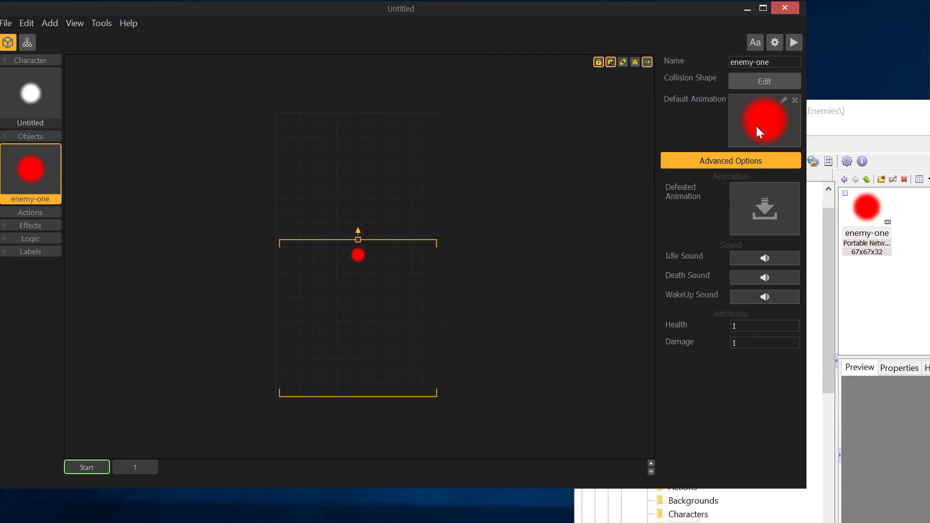
{"action": "left_click", "coordinate": [764, 81]}
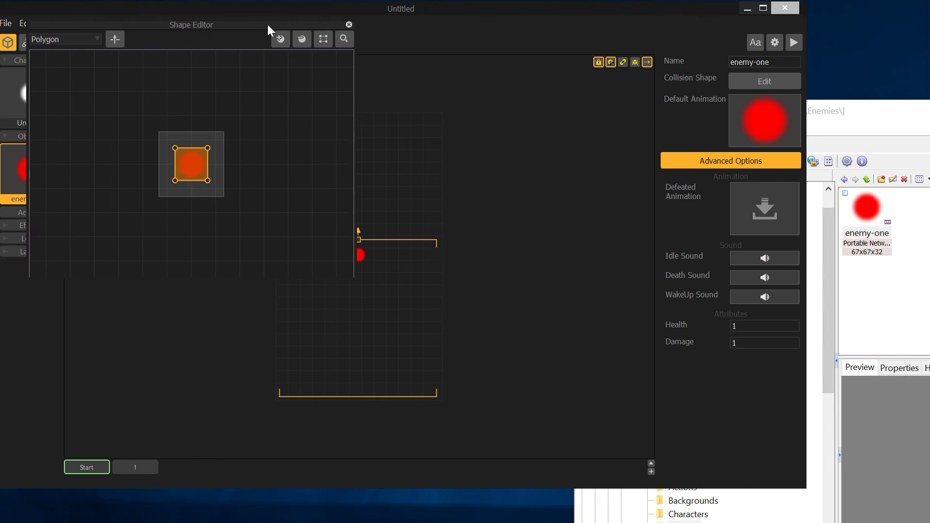
{"action": "left_click", "coordinate": [302, 145]}
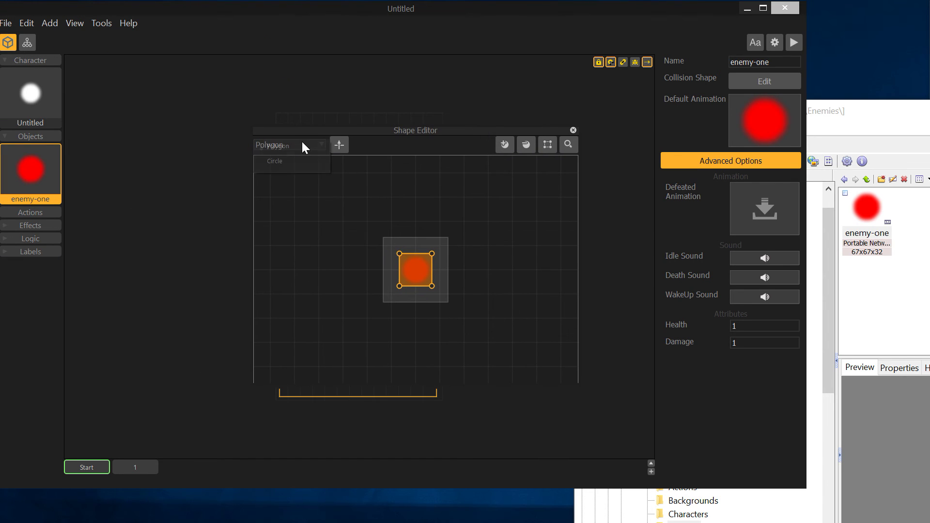
{"action": "left_click", "coordinate": [293, 165]}
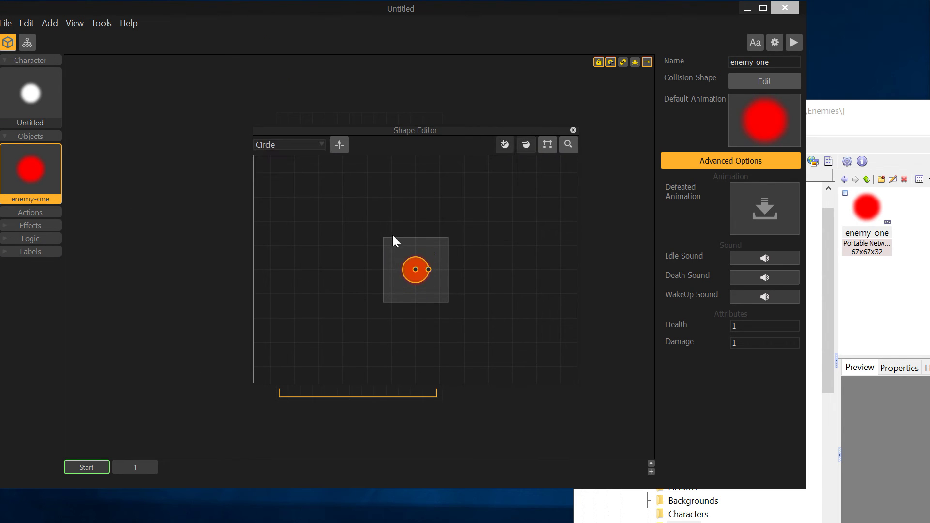
{"action": "left_click", "coordinate": [573, 129]}
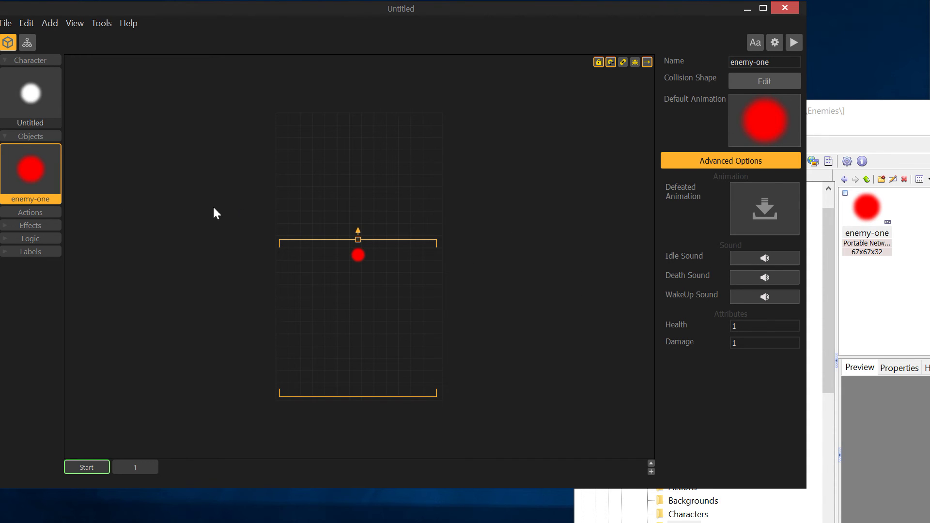
Place the white character in the lower-left of the Start scene and move the red enemy to position 260, 330
{"action": "left_click_drag", "start_coordinate": [36, 97], "coordinate": [280, 331]}
{"action": "scroll", "coordinate": [342, 320], "scroll_direction": "up", "scroll_amount": 3}
{"action": "left_click_drag", "start_coordinate": [356, 178], "coordinate": [303, 230]}
{"action": "left_click", "coordinate": [265, 346]}
{"action": "left_click_drag", "start_coordinate": [265, 351], "coordinate": [231, 375]}
{"action": "left_click_drag", "start_coordinate": [296, 228], "coordinate": [332, 290]}
{"action": "scroll", "coordinate": [346, 280], "scroll_direction": "down", "scroll_amount": 1}
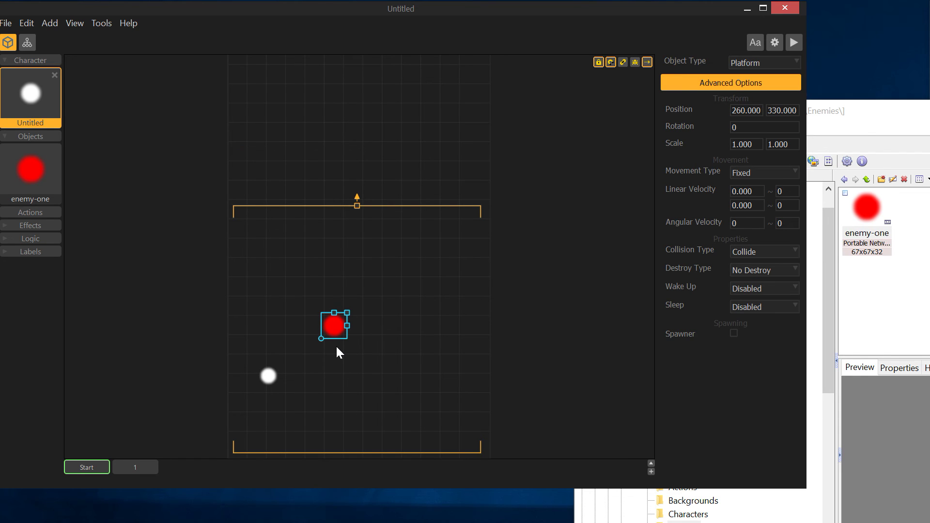
Duplicate the red enemy four times to build a tight two-row cluster of five above the character
{"action": "key", "text": "ctrl+d"}
{"action": "key", "text": "ctrl+d"}
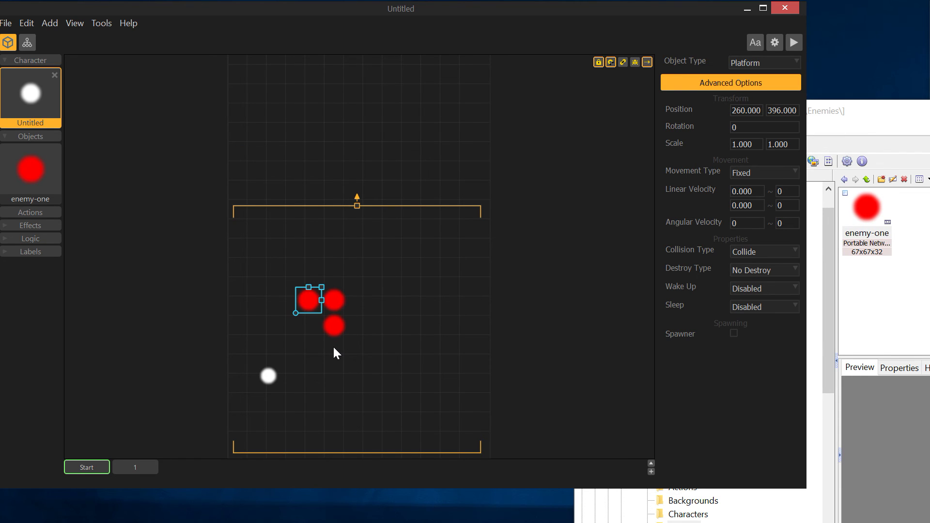
{"action": "left_click", "coordinate": [335, 298]}
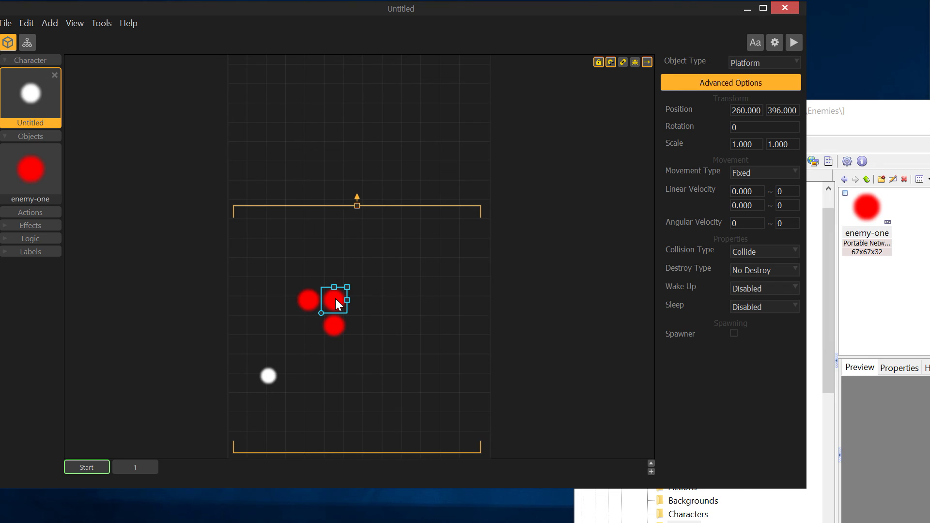
{"action": "key", "text": "ctrl+d"}
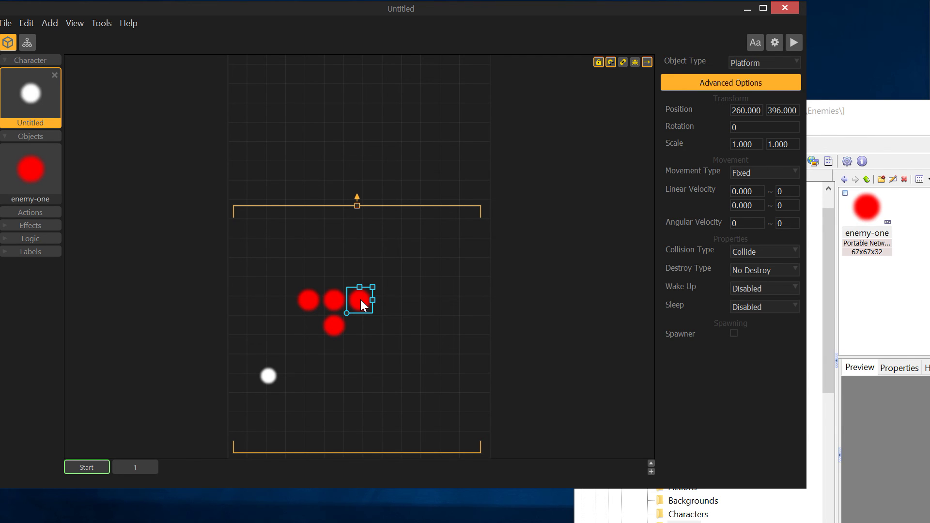
{"action": "key", "text": "ctrl+d"}
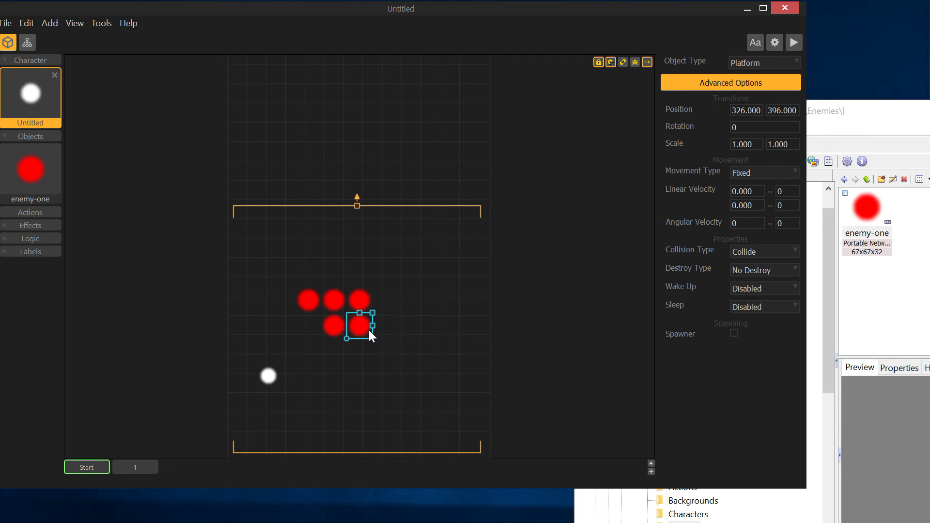
Move one enemy from the cluster to position 470, 740 and duplicate it four times to form a cross
{"action": "left_click_drag", "start_coordinate": [367, 302], "coordinate": [419, 168]}
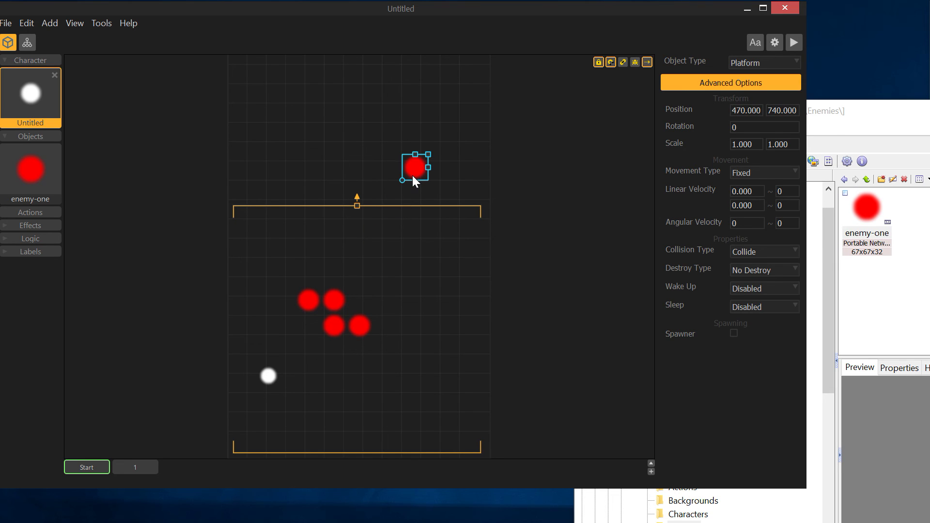
{"action": "key", "text": "ctrl+d"}
{"action": "left_click", "coordinate": [417, 168]}
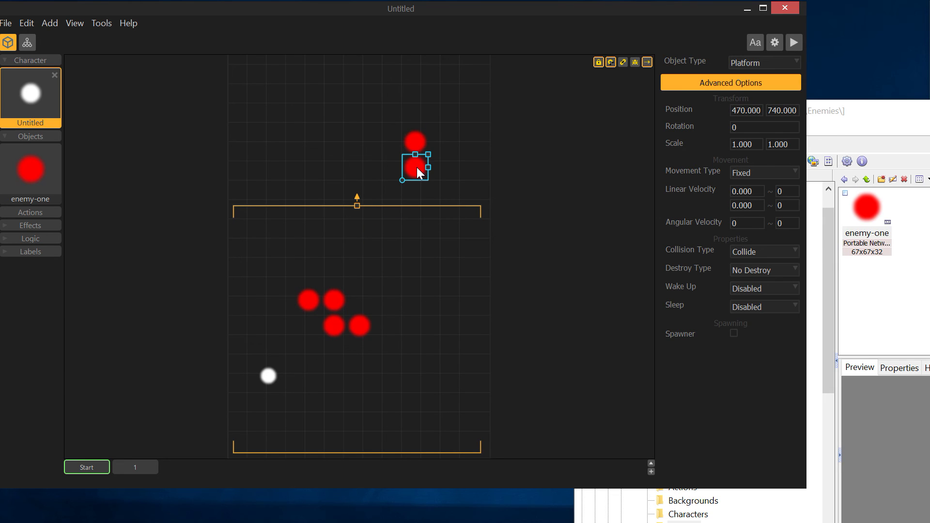
{"action": "key", "text": "ctrl+d"}
{"action": "left_click", "coordinate": [414, 171]}
{"action": "key", "text": "ctrl+d"}
{"action": "left_click", "coordinate": [415, 170]}
{"action": "key", "text": "ctrl+d"}
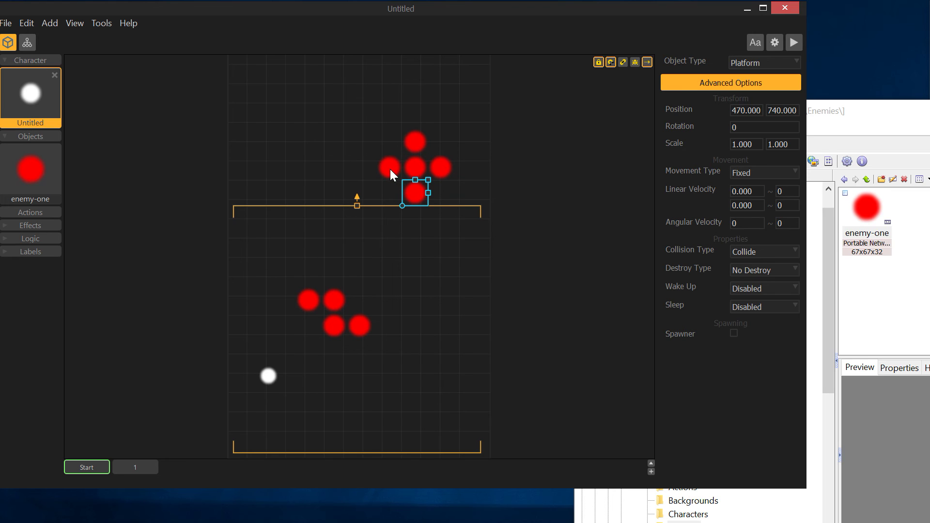
Spread the clustered enemies individually across the Start scene, placing two of them at positions 310, 610 and 100, 520
{"action": "left_click_drag", "start_coordinate": [390, 169], "coordinate": [265, 150]}
{"action": "left_click_drag", "start_coordinate": [422, 143], "coordinate": [321, 110]}
{"action": "left_click", "coordinate": [417, 213]}
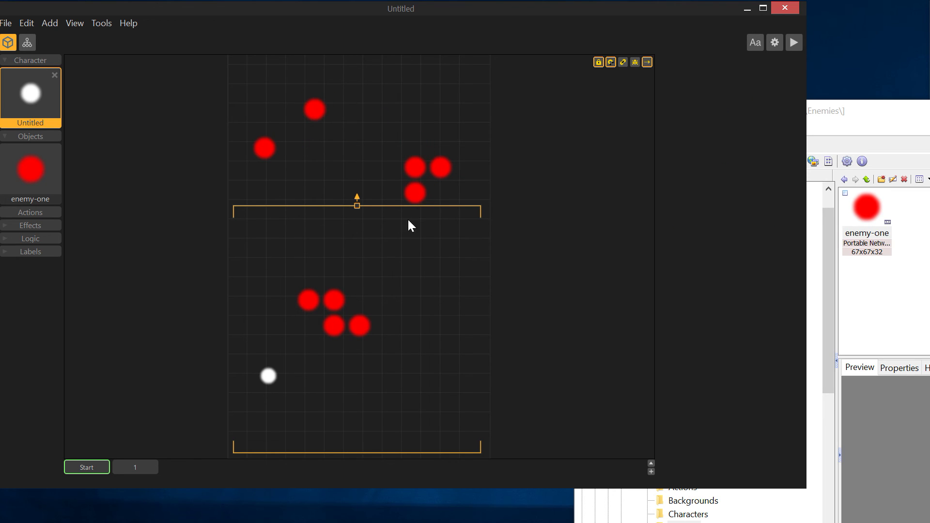
{"action": "left_click_drag", "start_coordinate": [417, 167], "coordinate": [412, 121]}
{"action": "left_click_drag", "start_coordinate": [417, 204], "coordinate": [445, 269]}
{"action": "left_click_drag", "start_coordinate": [329, 315], "coordinate": [372, 78]}
{"action": "left_click_drag", "start_coordinate": [364, 325], "coordinate": [431, 337]}
{"action": "left_click_drag", "start_coordinate": [337, 290], "coordinate": [357, 204]}
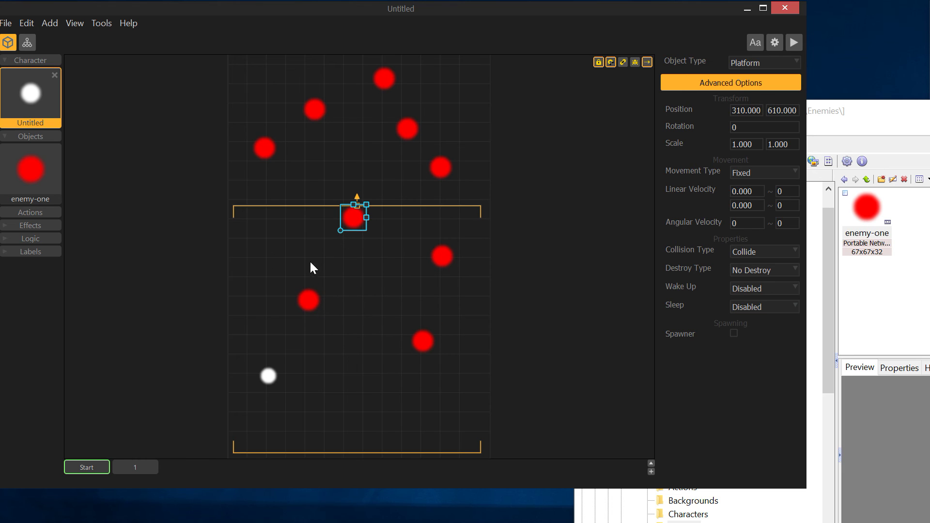
{"action": "left_click_drag", "start_coordinate": [316, 299], "coordinate": [271, 249]}
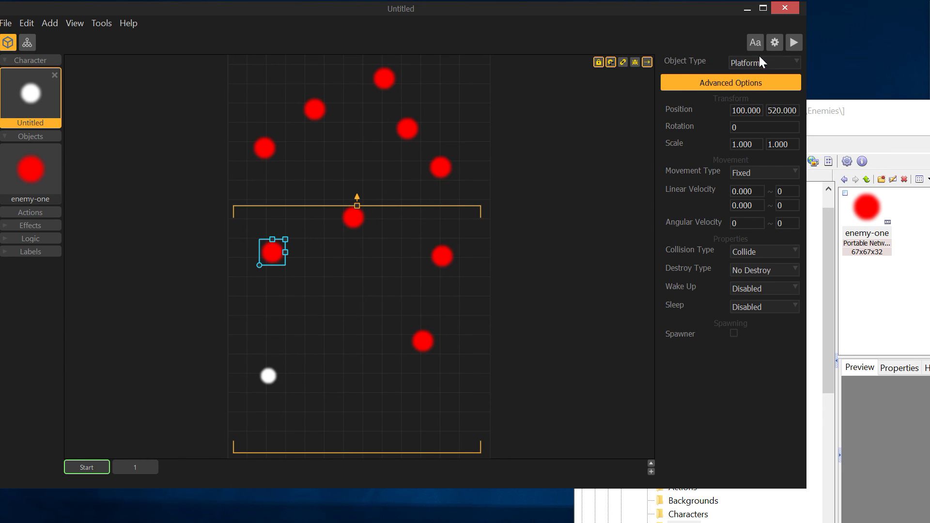
Preview the game beside the scene to test the enemy layout, and close the preview
{"action": "left_click", "coordinate": [793, 42]}
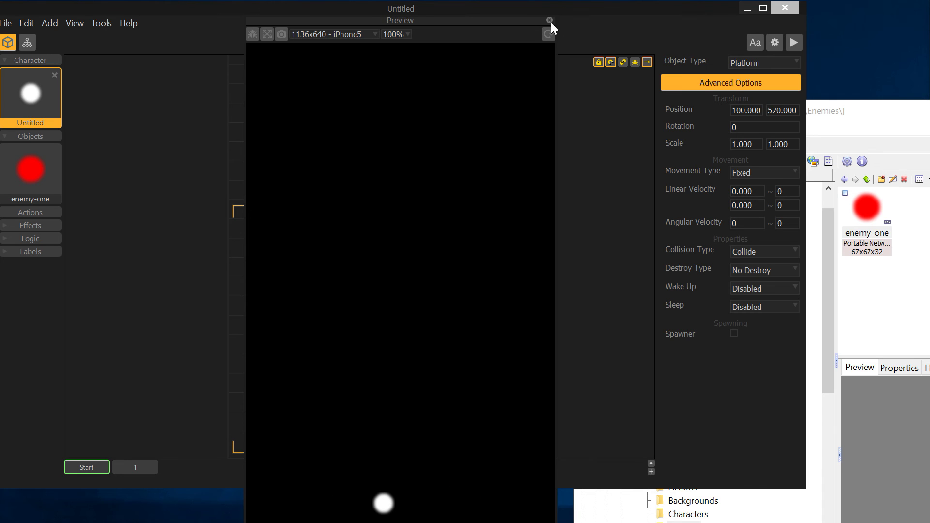
{"action": "left_click_drag", "start_coordinate": [524, 20], "coordinate": [799, 5]}
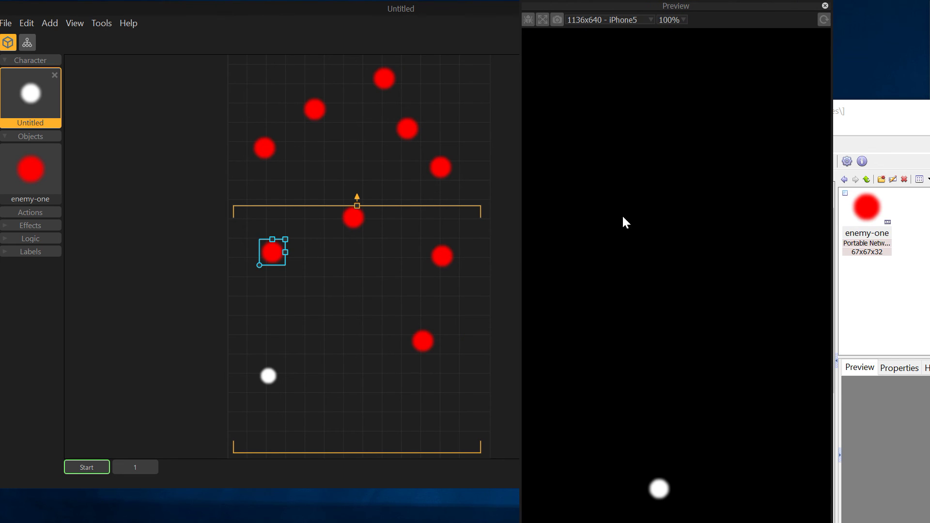
{"action": "left_click", "coordinate": [468, 220]}
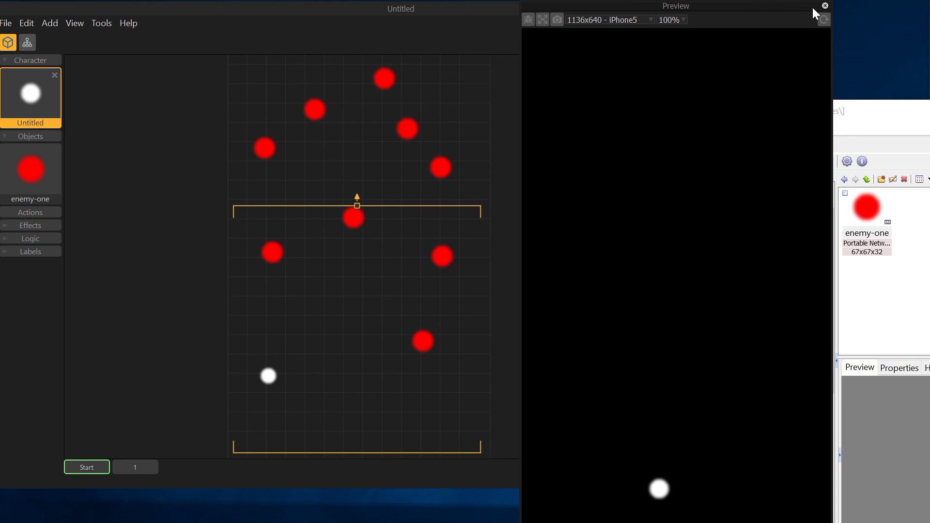
{"action": "left_click", "coordinate": [656, 269]}
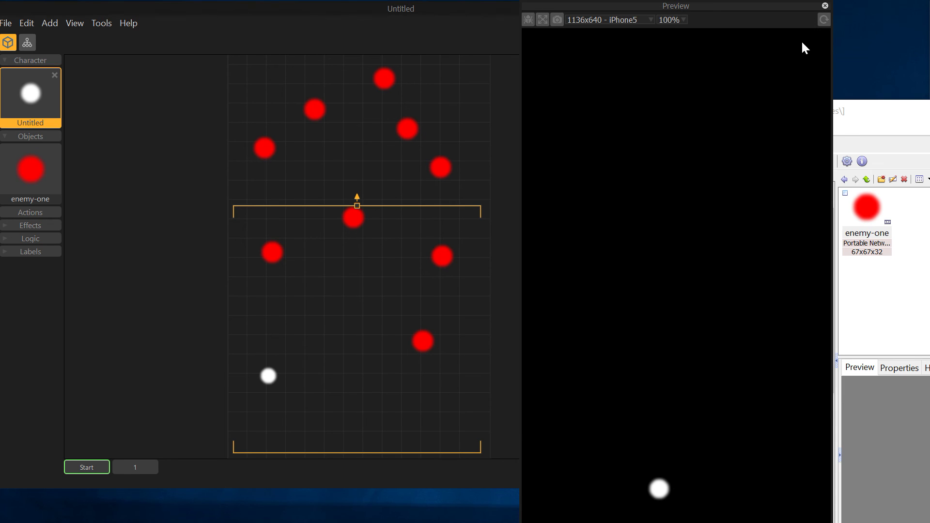
{"action": "left_click", "coordinate": [825, 5]}
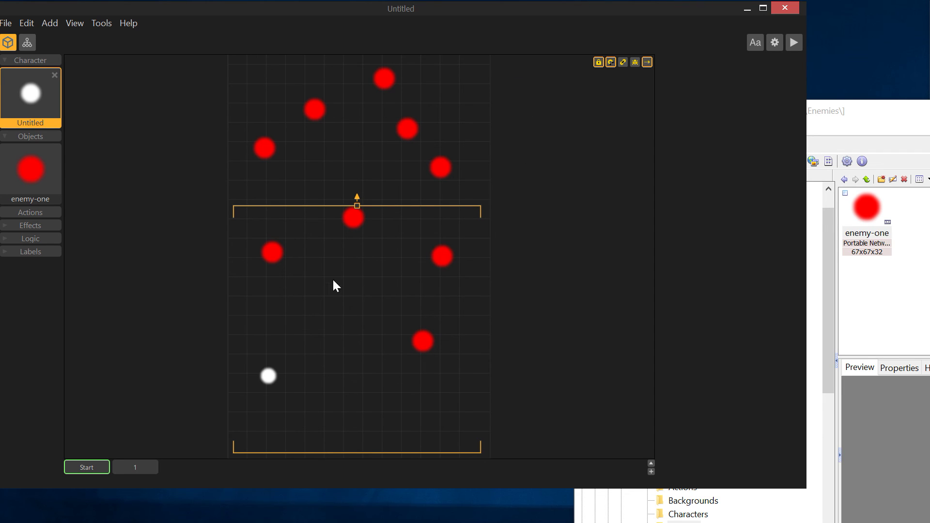
Set the topmost enemy's destroy type to Destroy Character, move it to position 110, 350 above the character and test it in the preview
{"action": "left_click", "coordinate": [382, 82]}
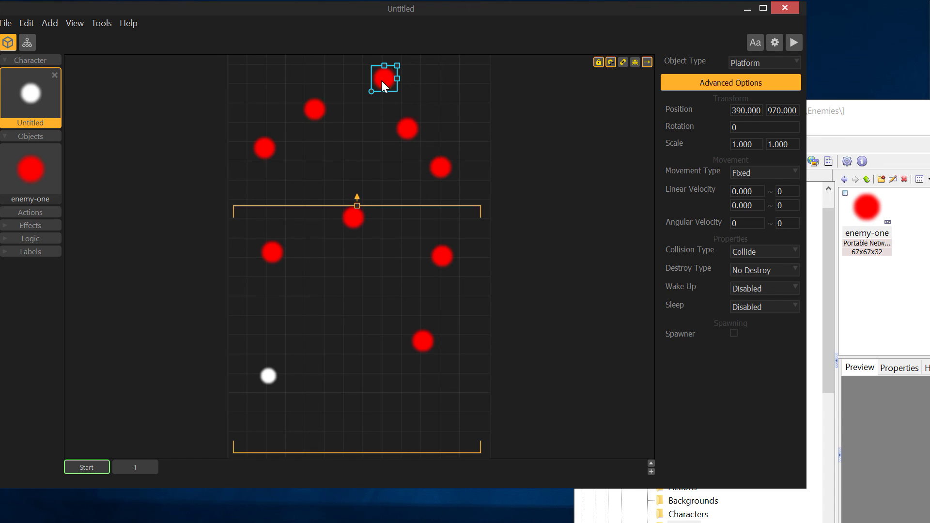
{"action": "left_click", "coordinate": [757, 270]}
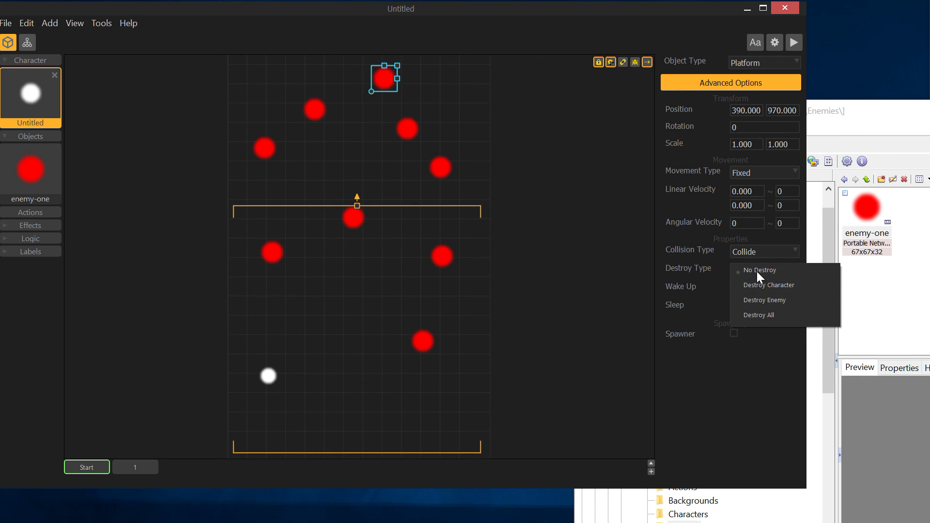
{"action": "left_click", "coordinate": [756, 284]}
{"action": "left_click_drag", "start_coordinate": [386, 80], "coordinate": [281, 318]}
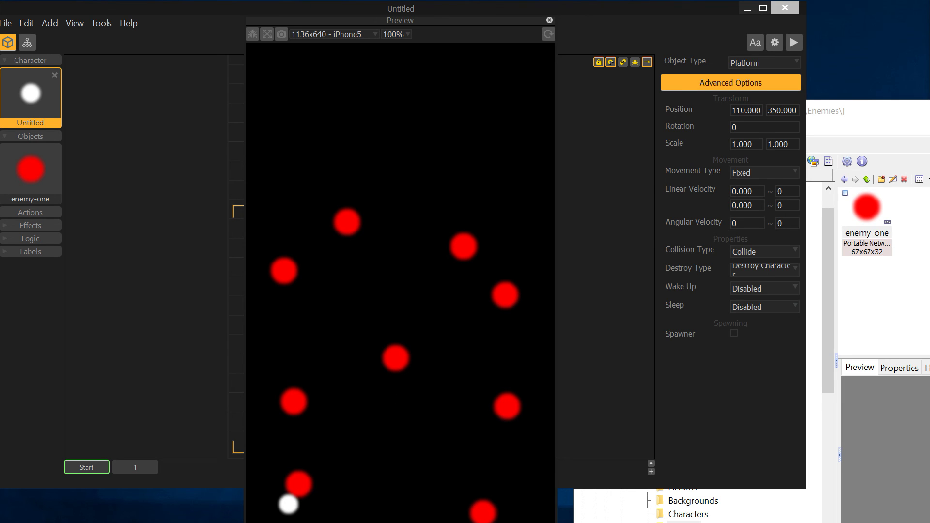
{"action": "left_click", "coordinate": [549, 21]}
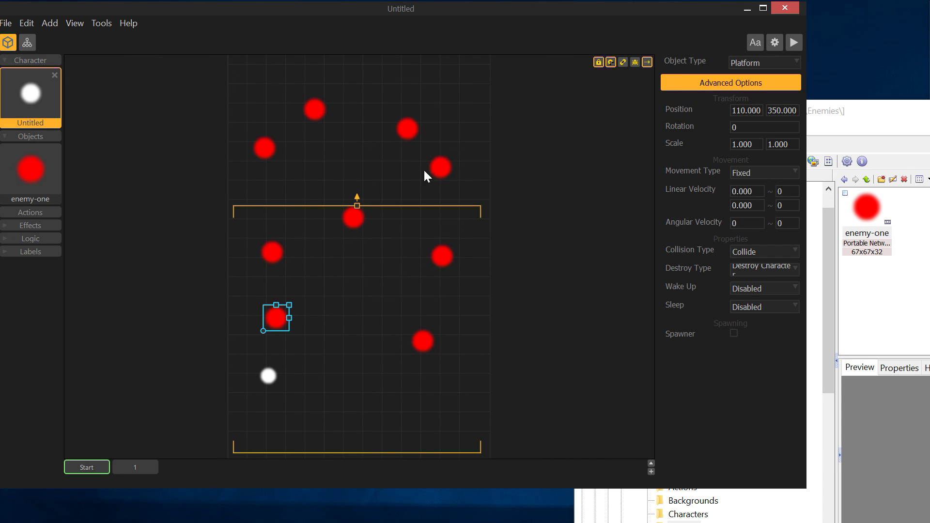
Set the destroy type of the enemies at positions 100, 520 and 490, 290 to Destroy Character
{"action": "left_click", "coordinate": [275, 259]}
{"action": "left_click", "coordinate": [742, 266]}
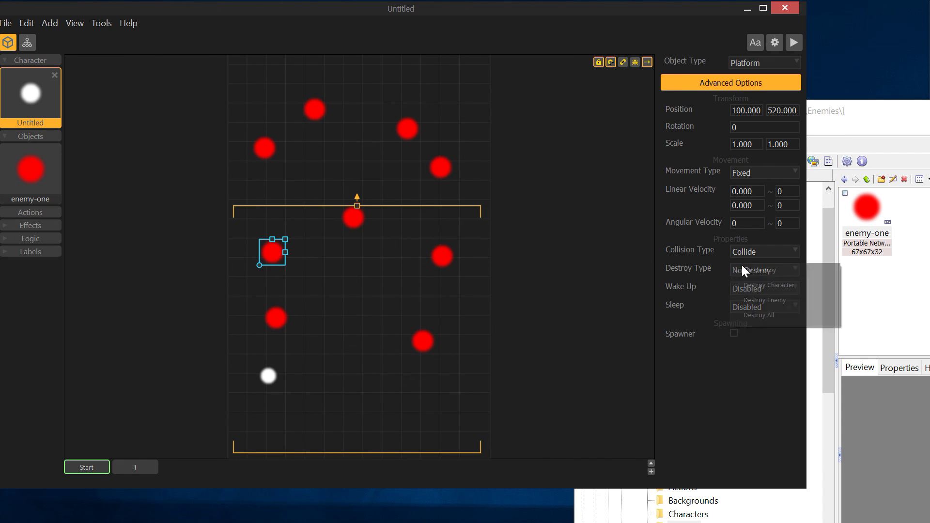
{"action": "left_click", "coordinate": [750, 284]}
{"action": "left_click", "coordinate": [416, 348]}
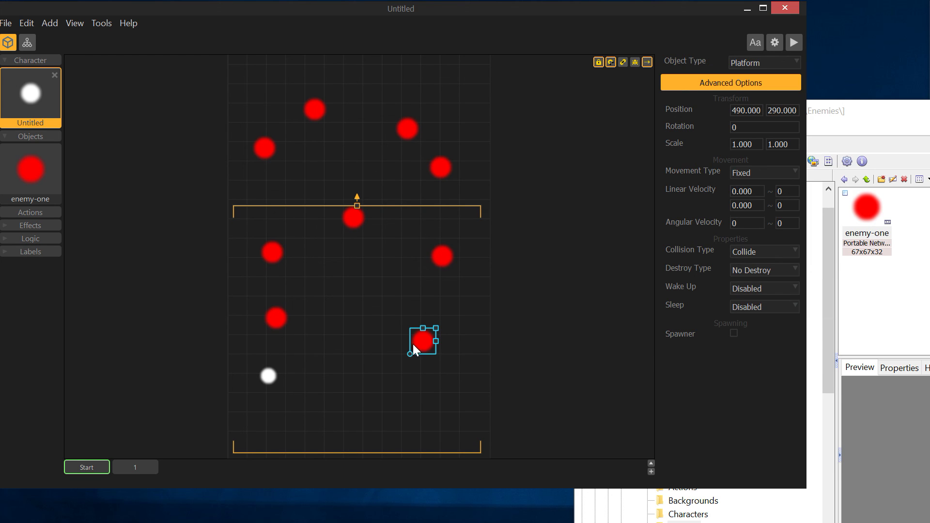
{"action": "left_click", "coordinate": [749, 272]}
{"action": "left_click", "coordinate": [749, 286]}
{"action": "left_click", "coordinate": [378, 167]}
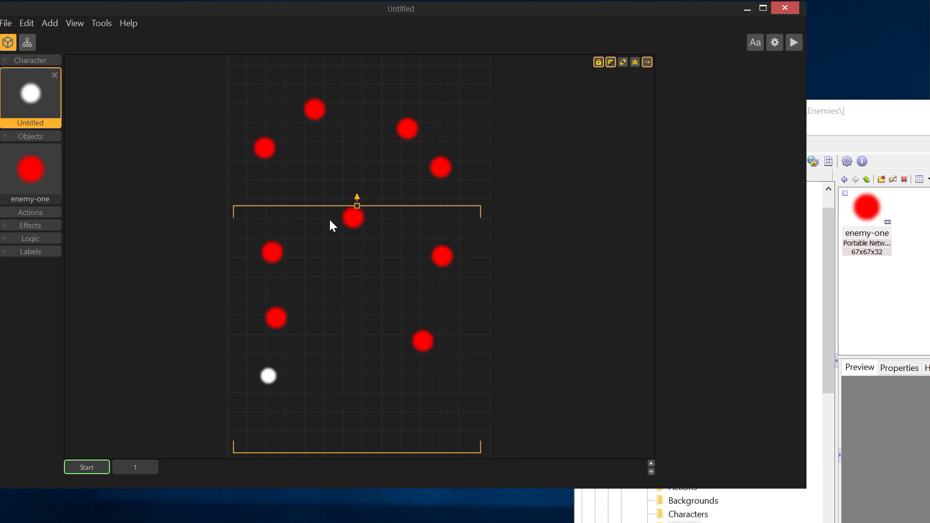
Delete all enemies in the Start scene that are not set to Destroy Character
{"action": "left_click", "coordinate": [356, 224]}
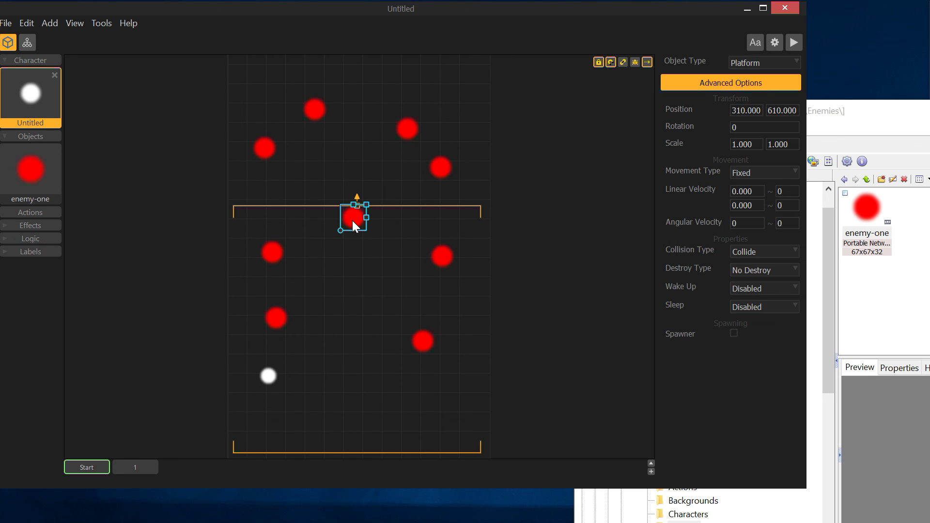
{"action": "key", "text": "Delete"}
{"action": "left_click", "coordinate": [450, 250]}
{"action": "key", "text": "Delete"}
{"action": "left_click", "coordinate": [444, 164]}
{"action": "key", "text": "Delete"}
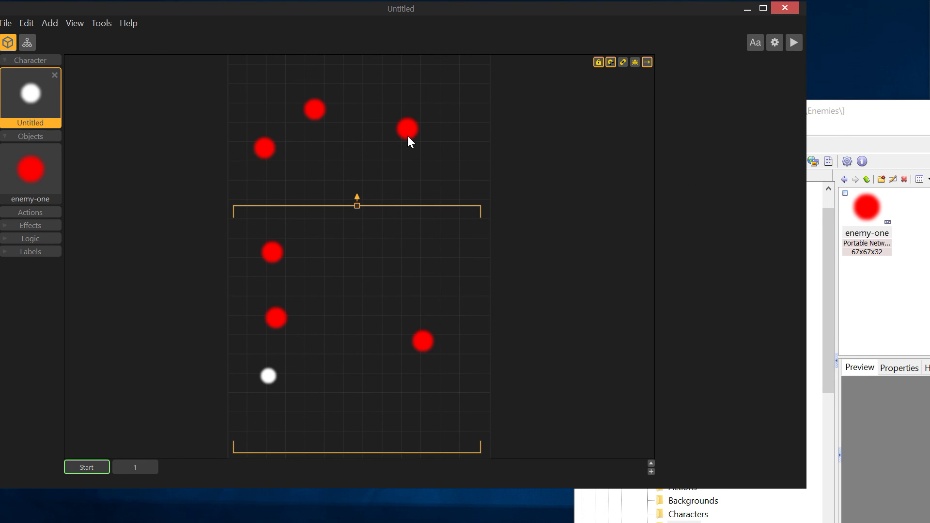
{"action": "left_click", "coordinate": [264, 151]}
{"action": "key", "text": "Delete"}
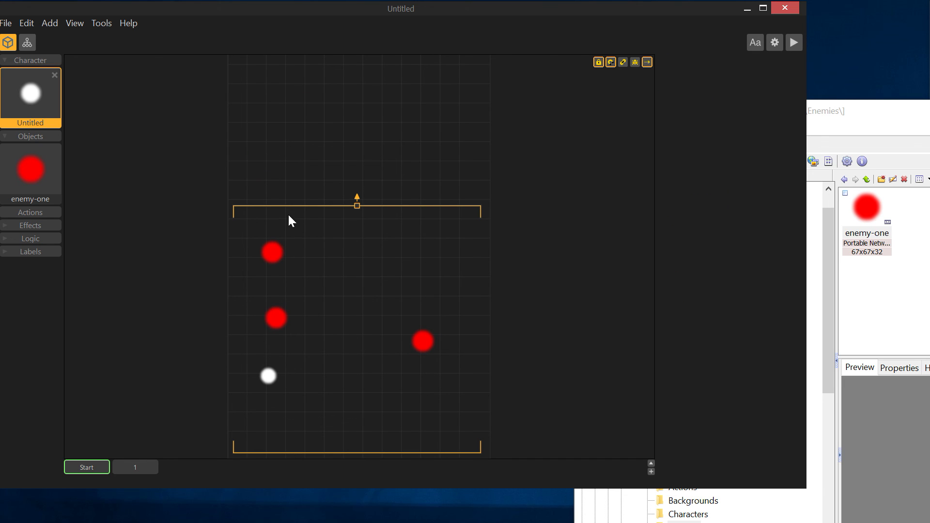
Move the upper remaining enemy to position 310, 540 and add two duplicate enemies above it, one at 150, 900
{"action": "left_click", "coordinate": [277, 254]}
{"action": "left_click_drag", "start_coordinate": [277, 254], "coordinate": [358, 247]}
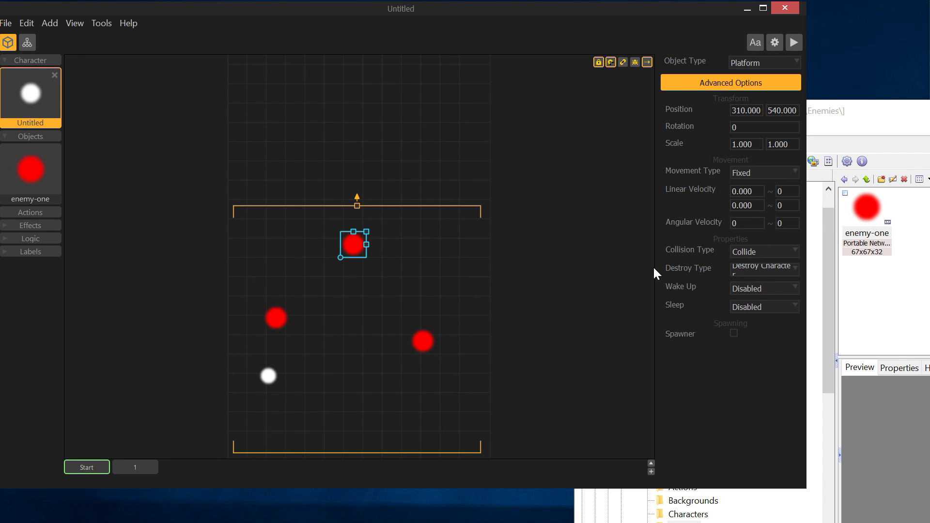
{"action": "left_click_drag", "start_coordinate": [424, 338], "coordinate": [297, 100]}
{"action": "key", "text": "ctrl+d"}
{"action": "key", "text": "ctrl+d"}
{"action": "scroll", "coordinate": [342, 150], "scroll_direction": "down", "scroll_amount": 3}
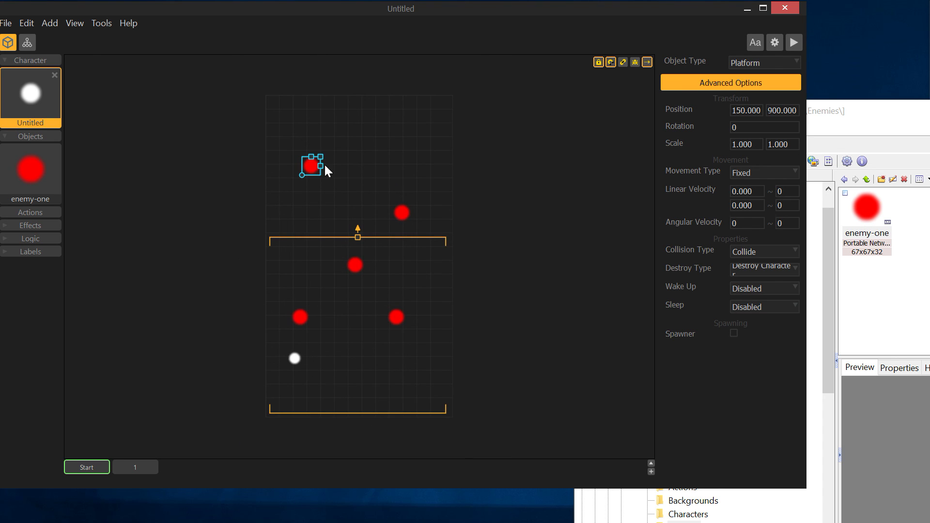
Add two more duplicate enemies higher up in the Start scene, the topmost at position 230, 1350
{"action": "key", "text": "ctrl+d"}
{"action": "left_click_drag", "start_coordinate": [312, 149], "coordinate": [334, 78]}
{"action": "key", "text": "ctrl+d"}
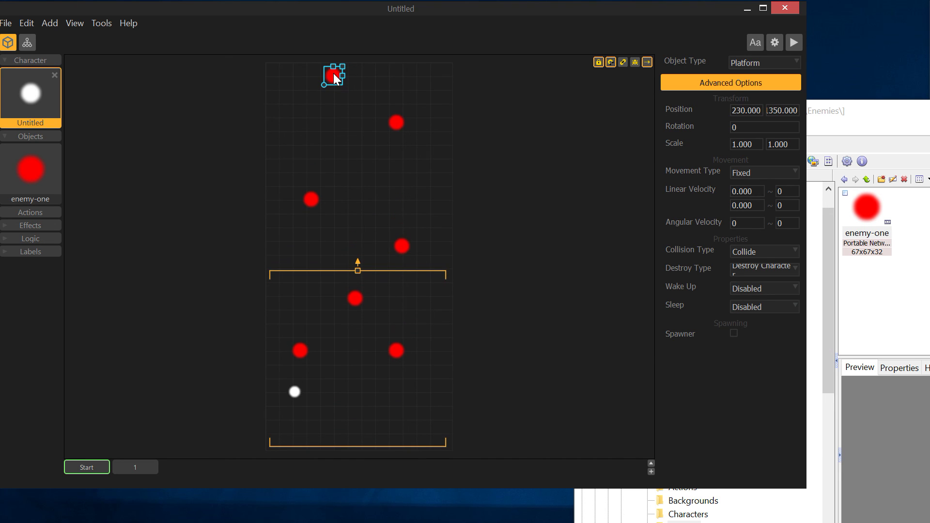
Stagger the lower enemies across the path, placing one at 200, 630, and move the topmost enemy to 250, 1520
{"action": "left_click_drag", "start_coordinate": [301, 353], "coordinate": [325, 313]}
{"action": "left_click_drag", "start_coordinate": [400, 355], "coordinate": [388, 377]}
{"action": "left_click", "coordinate": [359, 300]}
{"action": "left_click_drag", "start_coordinate": [364, 294], "coordinate": [404, 295]}
{"action": "left_click_drag", "start_coordinate": [322, 307], "coordinate": [325, 268]}
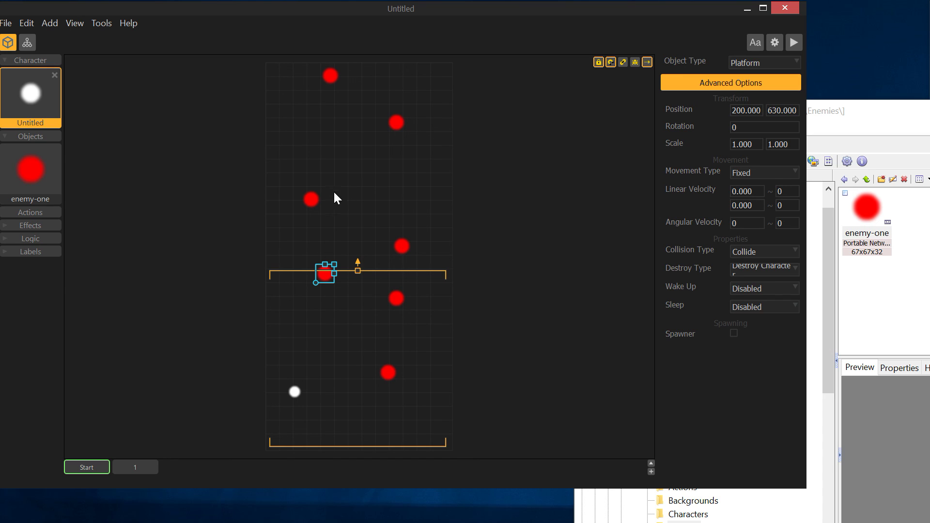
{"action": "left_click_drag", "start_coordinate": [331, 75], "coordinate": [342, 39]}
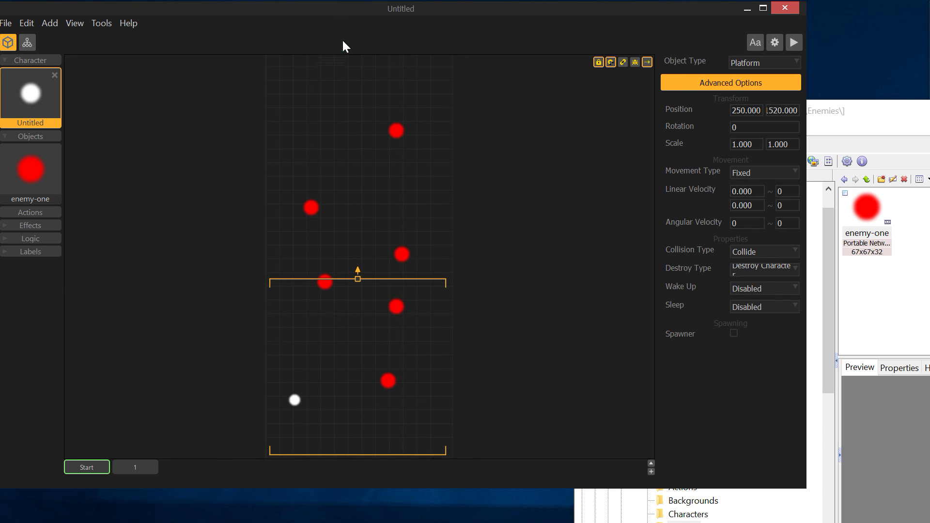
Copy the enemy at position 480, 730 from the Start scene into scene 1 and place two of them above the frame
{"action": "left_click", "coordinate": [145, 479]}
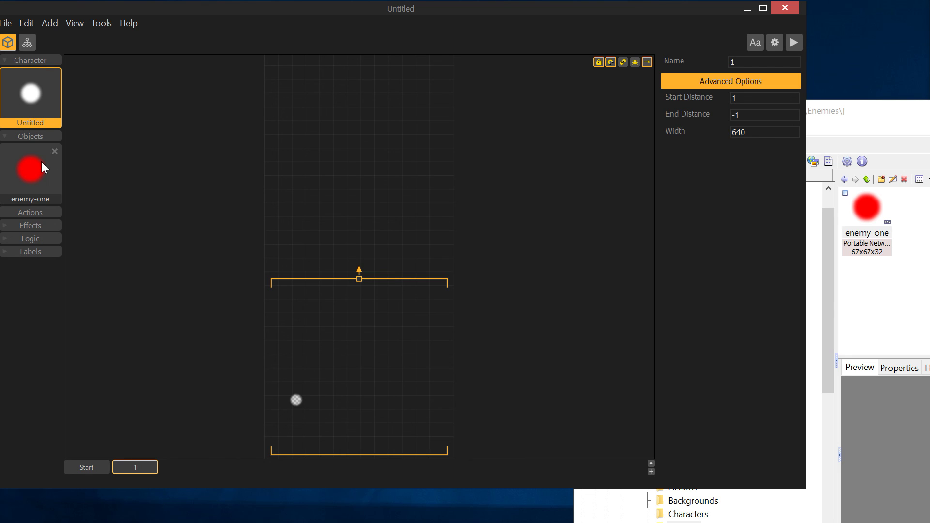
{"action": "left_click", "coordinate": [92, 465]}
{"action": "left_click", "coordinate": [404, 256]}
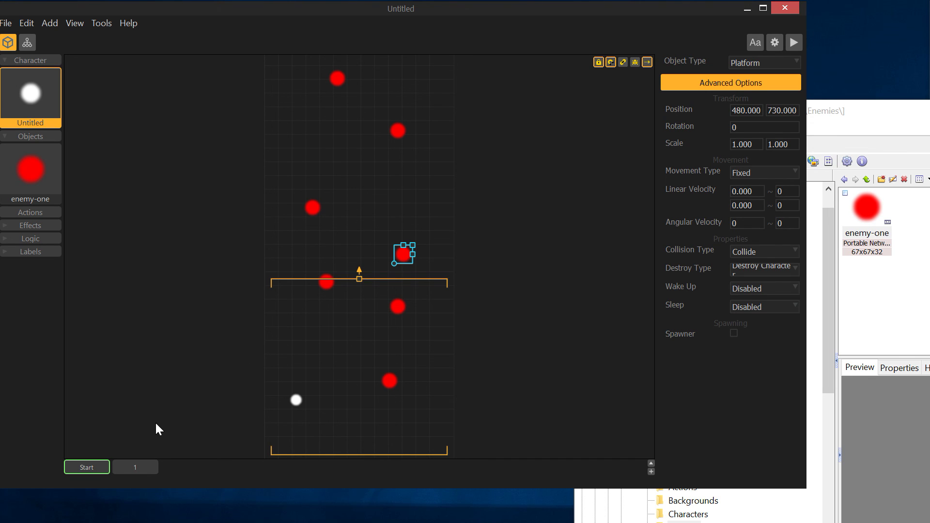
{"action": "left_click", "coordinate": [138, 468]}
{"action": "left_click", "coordinate": [399, 286]}
{"action": "left_click_drag", "start_coordinate": [401, 257], "coordinate": [340, 257]}
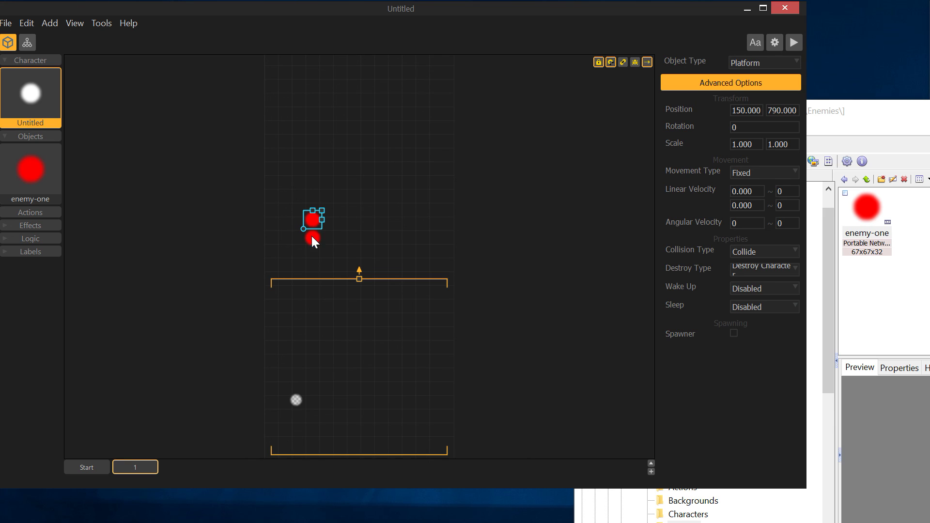
Duplicate the enemies in scene 1 to form a row of two separated pairs at height 790, the outermost at 540, 790
{"action": "left_click_drag", "start_coordinate": [319, 233], "coordinate": [344, 247]}
{"action": "key", "text": "ctrl+d"}
{"action": "left_click", "coordinate": [394, 164]}
{"action": "left_click_drag", "start_coordinate": [401, 138], "coordinate": [425, 237]}
{"action": "left_click_drag", "start_coordinate": [347, 236], "coordinate": [300, 235]}
{"action": "mouse_move", "coordinate": [429, 237]}
{"action": "left_mouse_down"}
{"action": "mouse_move", "coordinate": [406, 235]}
{"action": "mouse_move", "coordinate": [418, 235]}
{"action": "left_mouse_up"}
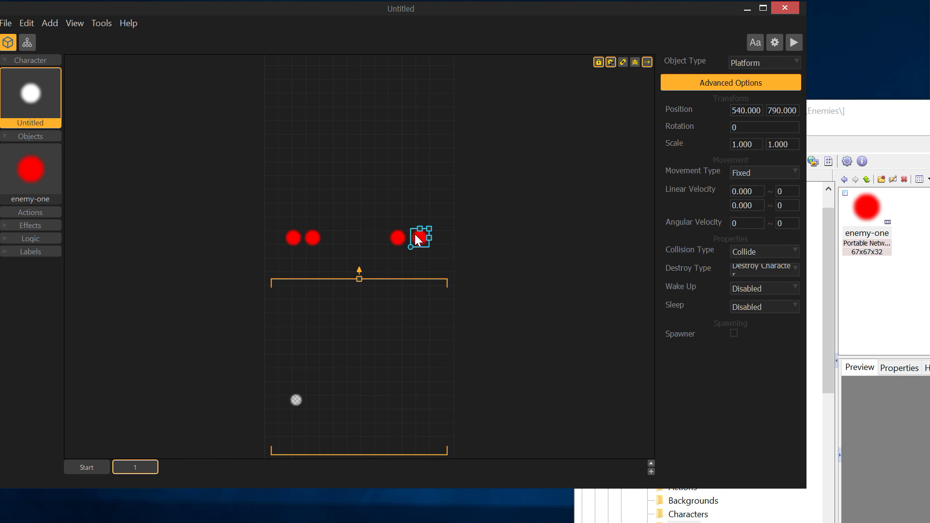
Preview the game, restarting it to test how the character collides with the enemies across both scenes
{"action": "left_click", "coordinate": [797, 43]}
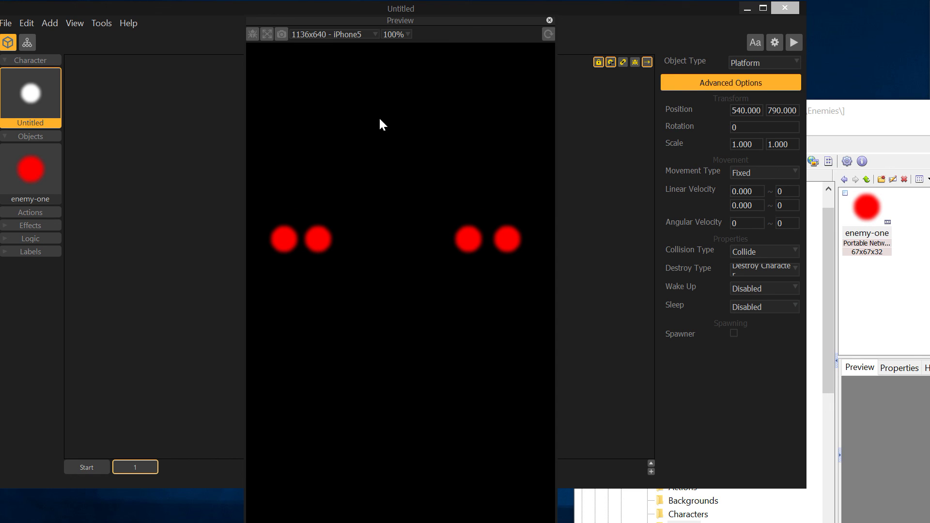
{"action": "left_click", "coordinate": [548, 34]}
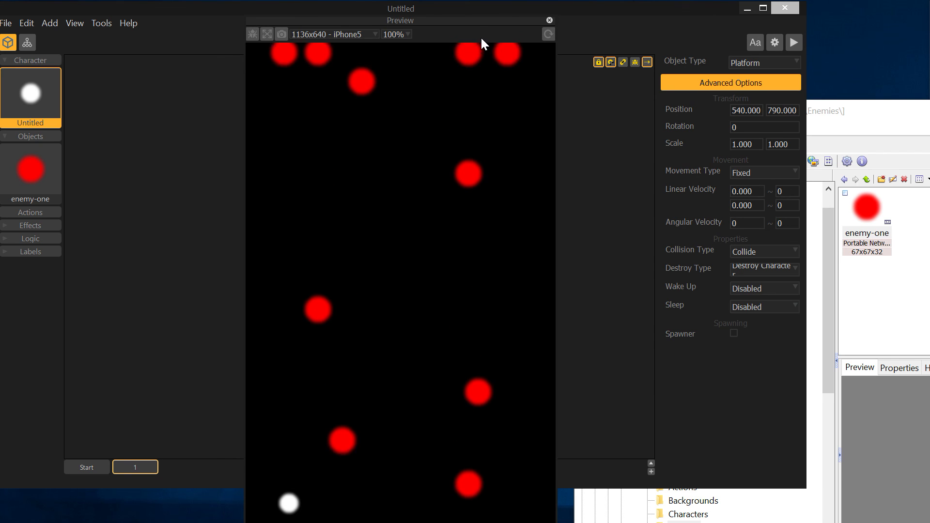
{"action": "mouse_move", "coordinate": [478, 15]}
{"action": "left_mouse_down"}
{"action": "mouse_move", "coordinate": [473, 96]}
{"action": "mouse_move", "coordinate": [490, 14]}
{"action": "left_mouse_up"}
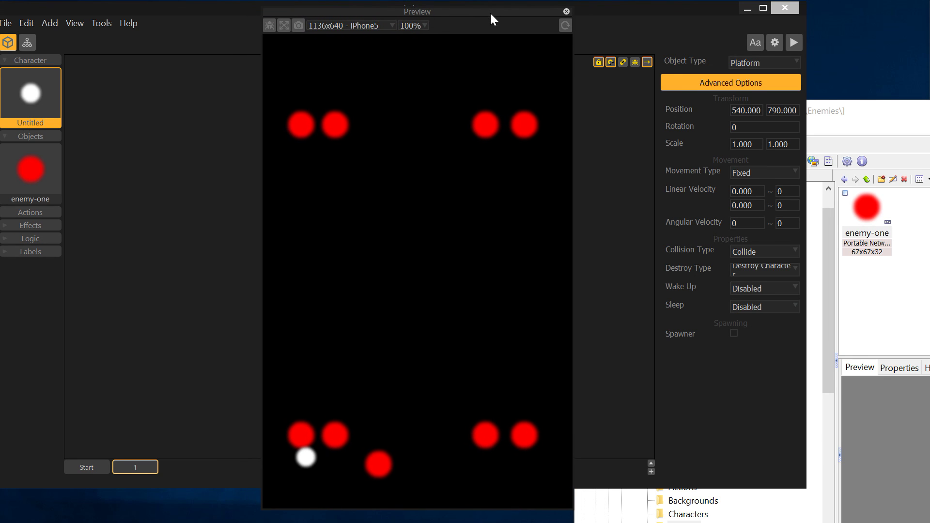
{"action": "left_click", "coordinate": [565, 25]}
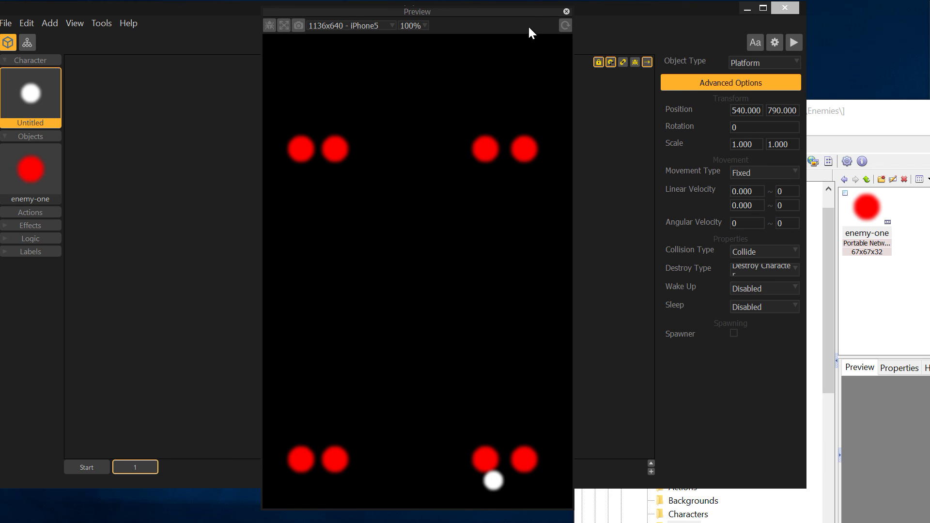
{"action": "left_click_drag", "start_coordinate": [549, 12], "coordinate": [661, 7]}
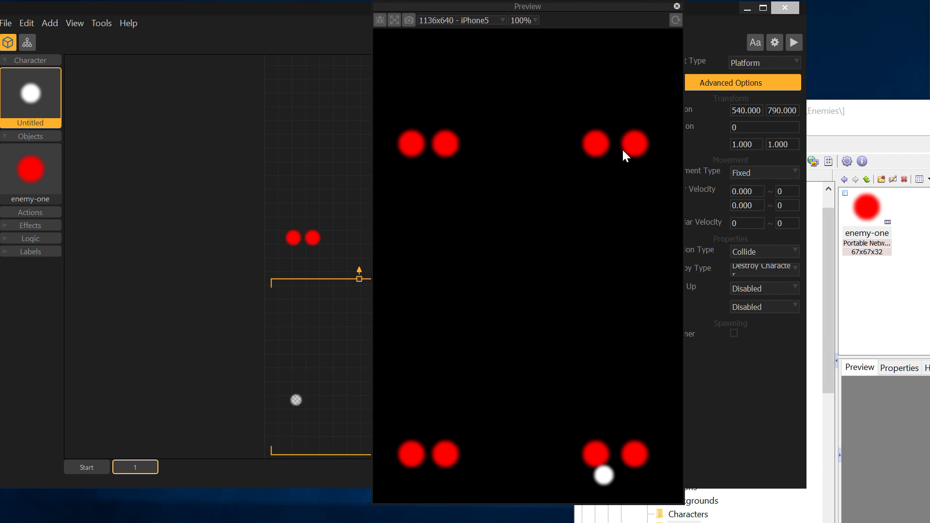